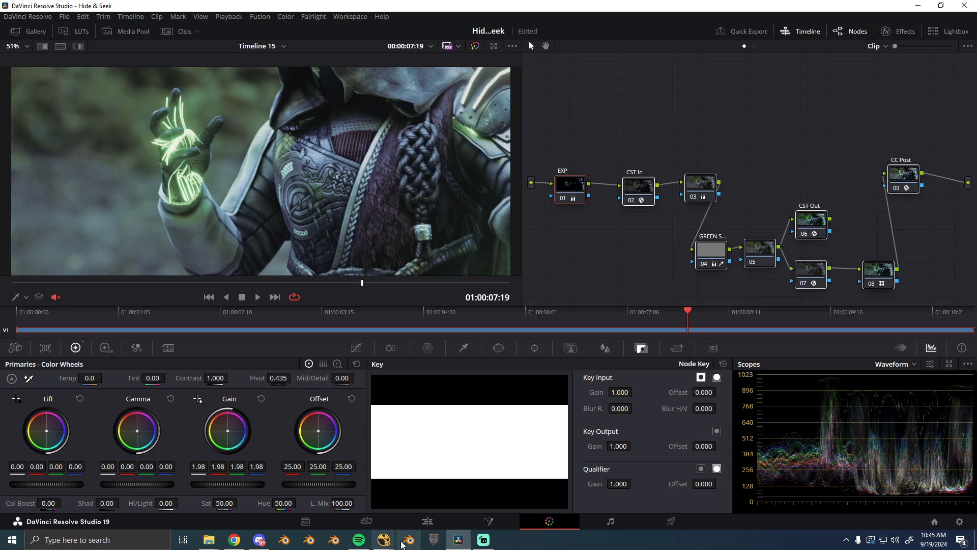
- Switch to Nuke Studio and examine the Read2 pass at frame 103, looking closely at the character's hand
{"action": "left_click", "coordinate": [384, 540]}
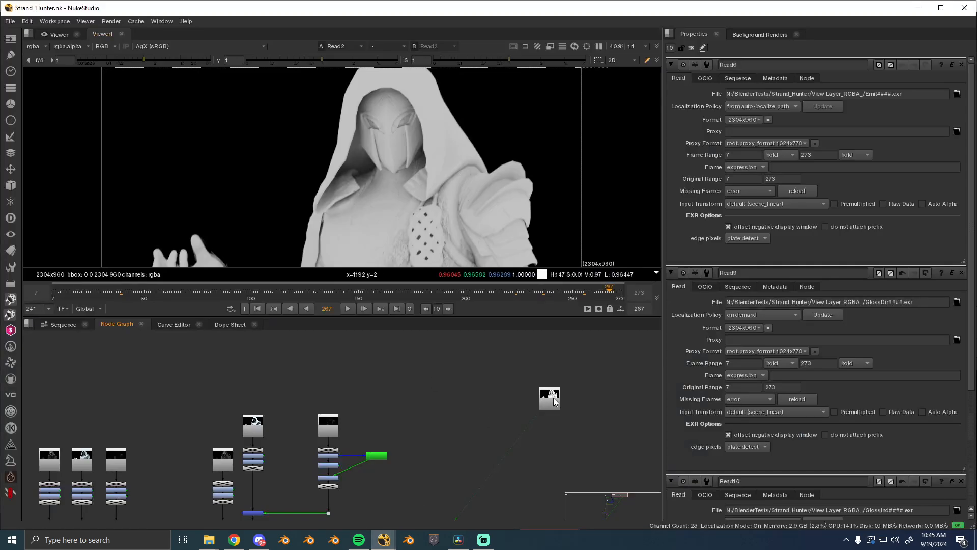
{"action": "left_click_drag", "start_coordinate": [554, 401], "coordinate": [563, 402]}
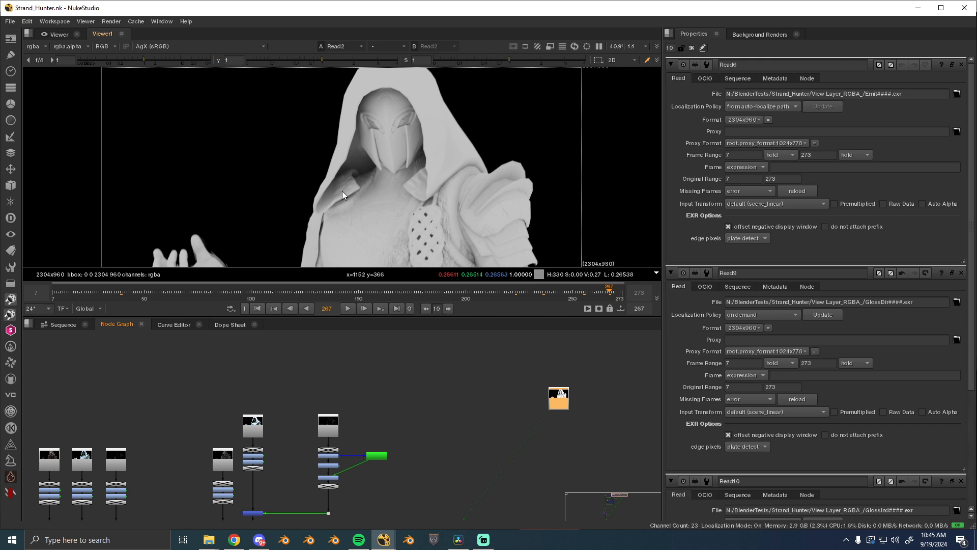
{"action": "left_click", "coordinate": [258, 290]}
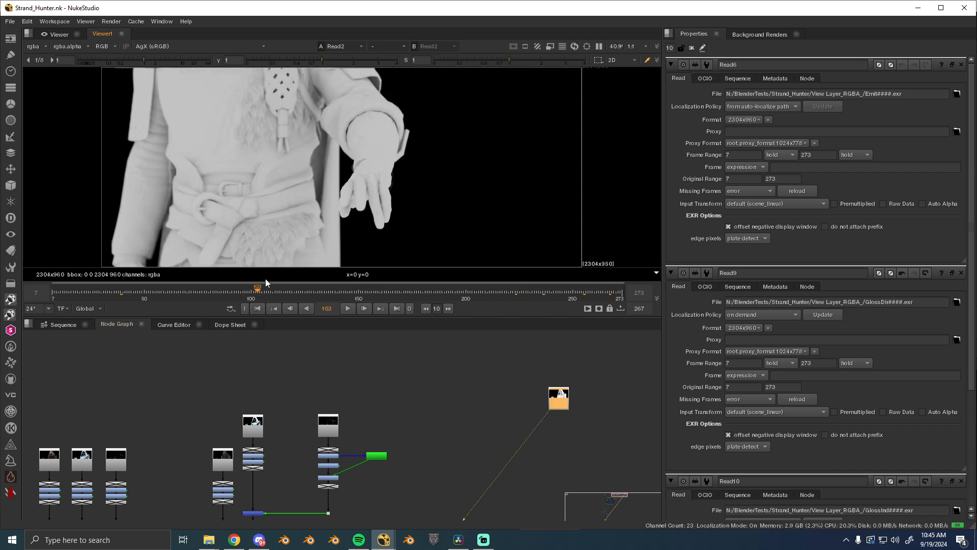
{"action": "scroll", "coordinate": [337, 181], "scroll_direction": "up", "scroll_amount": 3}
{"action": "scroll", "coordinate": [344, 151], "scroll_direction": "up", "scroll_amount": 3}
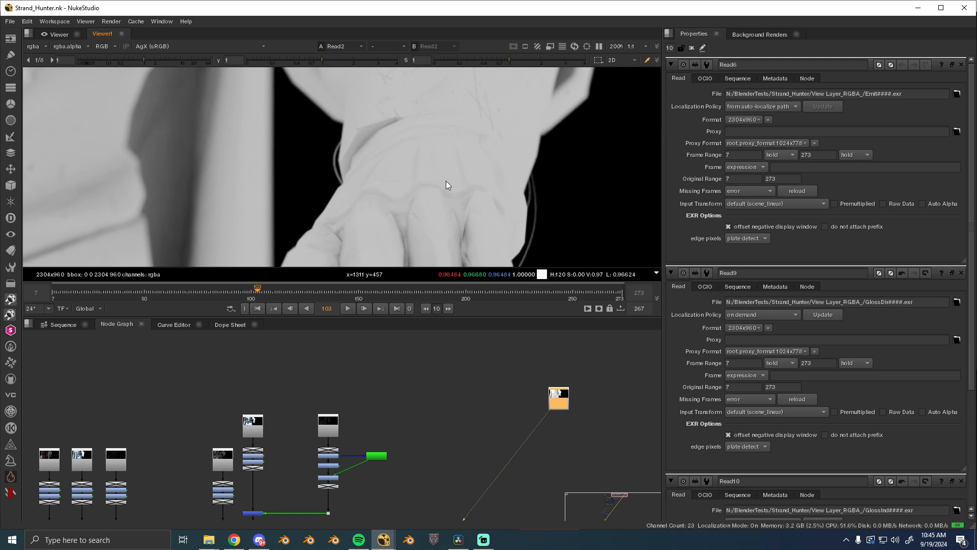
{"action": "key", "text": "f"}
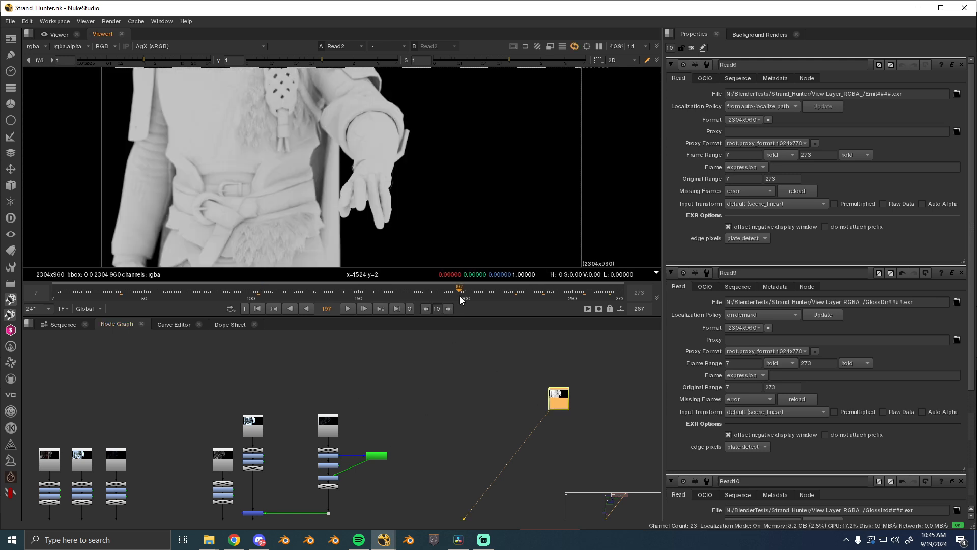
- View the three diffuse passes, Read3, Read4 and Read5, one after another at frame 197
{"action": "left_click_drag", "start_coordinate": [259, 448], "coordinate": [400, 397]}
{"action": "scroll", "coordinate": [399, 397], "scroll_direction": "up", "scroll_amount": 1}
{"action": "left_click", "coordinate": [105, 416]}
{"action": "key", "text": "1"}
{"action": "left_click", "coordinate": [177, 412]}
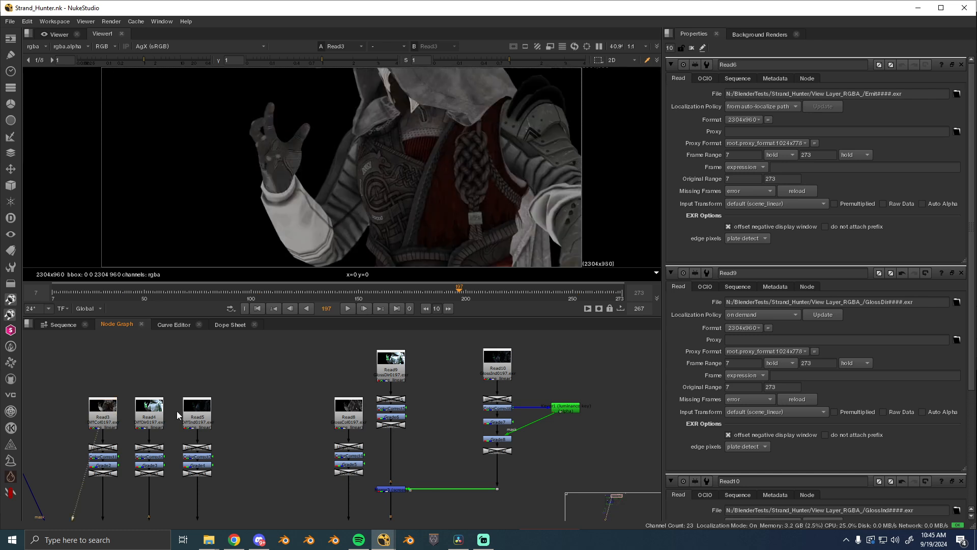
{"action": "left_click", "coordinate": [142, 412]}
{"action": "key", "text": "1"}
{"action": "left_click", "coordinate": [193, 412]}
{"action": "key", "text": "1"}
- View the glossy colour, glossy direct and glossy indirect passes one after another
{"action": "left_click", "coordinate": [347, 406]}
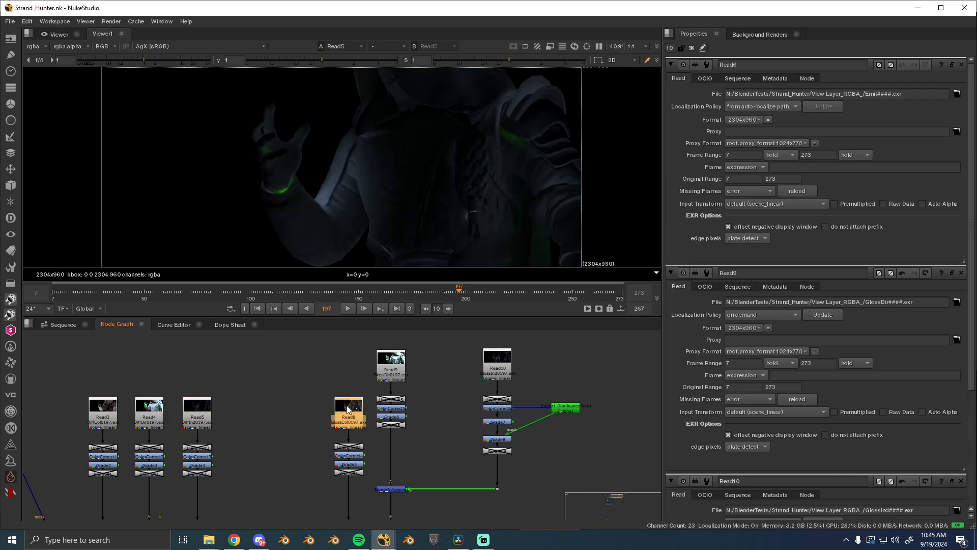
{"action": "key", "text": "1"}
{"action": "left_click", "coordinate": [390, 361]}
{"action": "key", "text": "1"}
{"action": "left_click", "coordinate": [496, 360]}
{"action": "key", "text": "1"}
{"action": "left_click", "coordinate": [448, 392]}
- View the combined diffuse and glossy result at Merge5
{"action": "left_click_drag", "start_coordinate": [232, 429], "coordinate": [334, 347]}
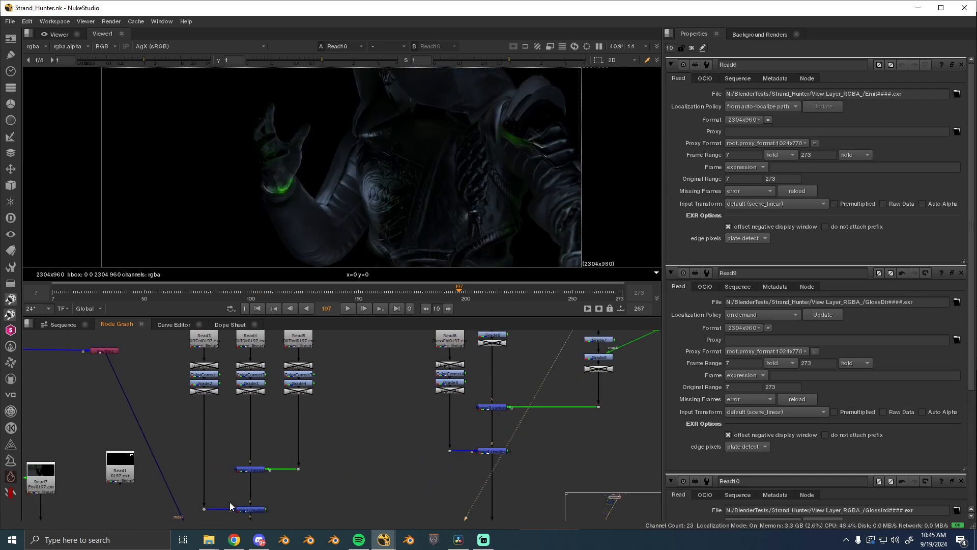
{"action": "left_click_drag", "start_coordinate": [281, 488], "coordinate": [306, 450]}
{"action": "left_click", "coordinate": [280, 436]}
{"action": "key", "text": "1"}
{"action": "left_click_drag", "start_coordinate": [441, 384], "coordinate": [304, 475]}
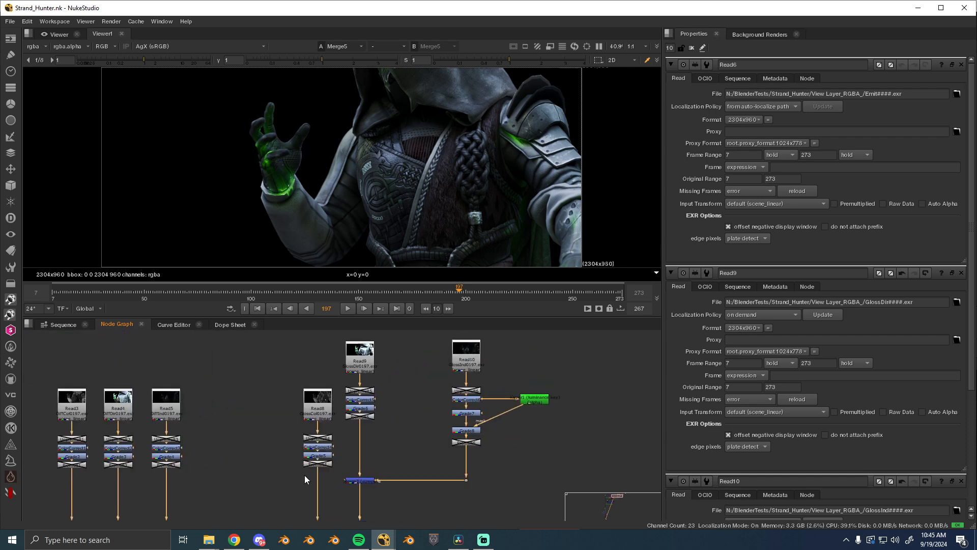
- Toggle the correction nodes under the glossy colour and glossy direct reads, leaving the glossy colour ones enabled and the glossy direct ones disabled
{"action": "left_click_drag", "start_coordinate": [275, 437], "coordinate": [345, 476]}
{"action": "key", "text": "d"}
{"action": "key", "text": "d"}
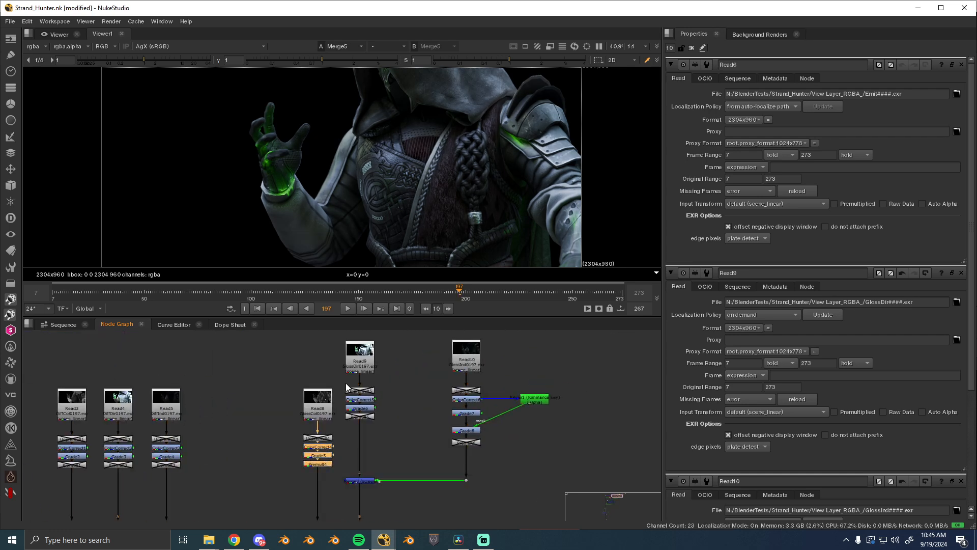
{"action": "left_click_drag", "start_coordinate": [338, 383], "coordinate": [395, 429]}
{"action": "key", "text": "d"}
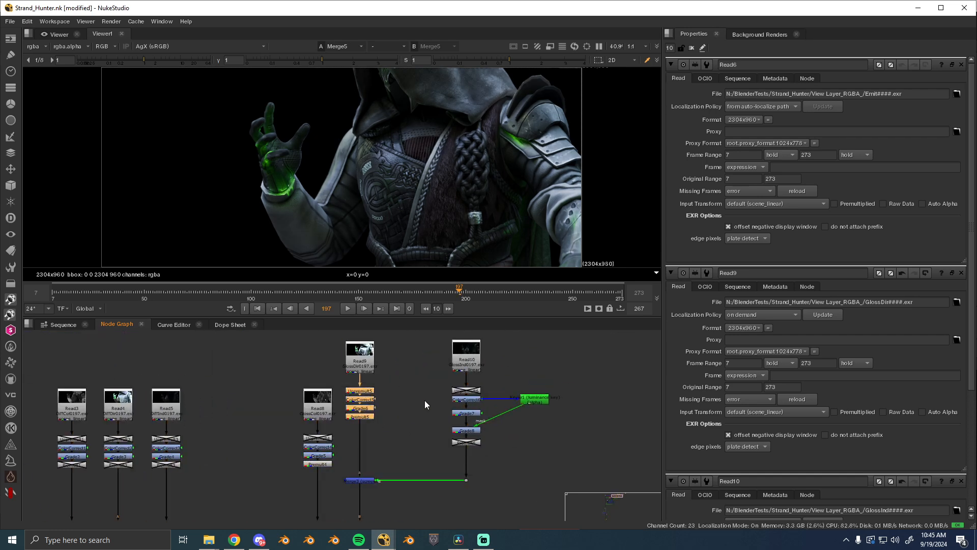
- Toggle the correction nodes under the glossy indirect read off and on, comparing the effect on the chest armour and glowing wrist
{"action": "key", "text": "d"}
{"action": "left_click_drag", "start_coordinate": [417, 383], "coordinate": [489, 466]}
{"action": "key", "text": "d"}
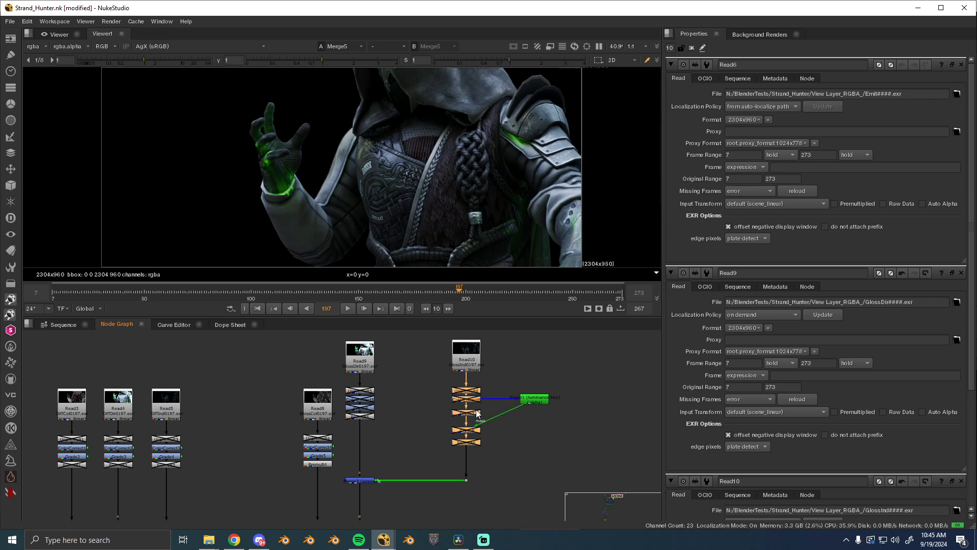
{"action": "key", "text": "d"}
{"action": "scroll", "coordinate": [331, 203], "scroll_direction": "up", "scroll_amount": 4}
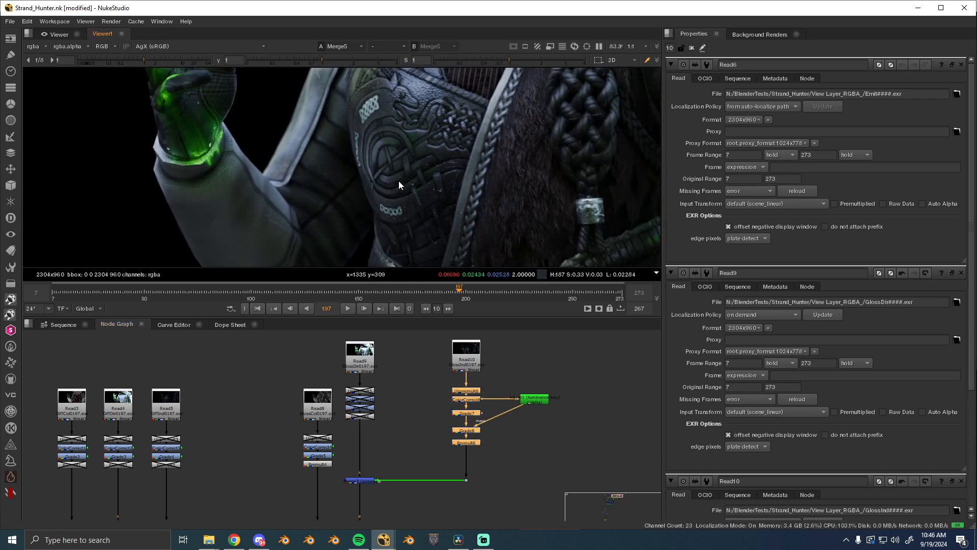
{"action": "key", "text": "f"}
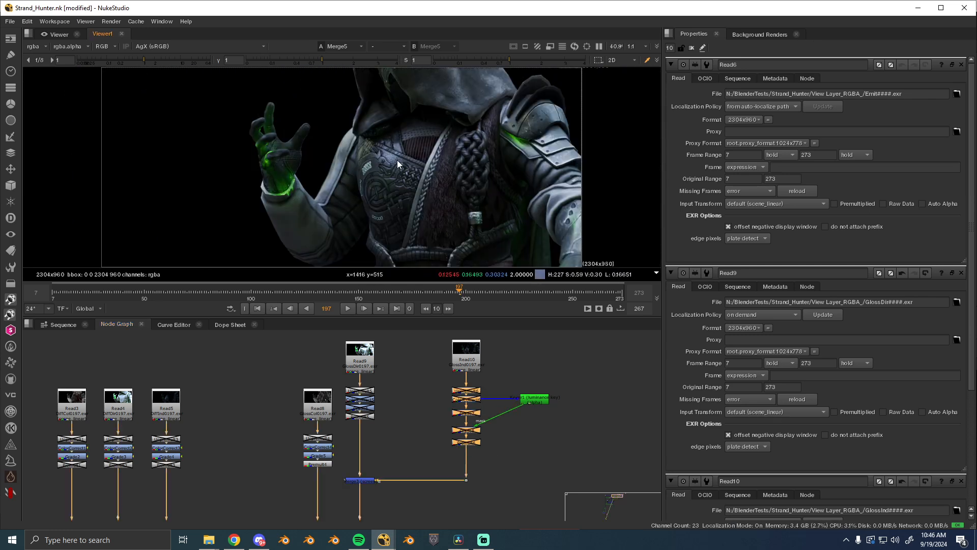
{"action": "left_click_drag", "start_coordinate": [276, 417], "coordinate": [450, 355]}
{"action": "scroll", "coordinate": [280, 201], "scroll_direction": "up", "scroll_amount": 10}
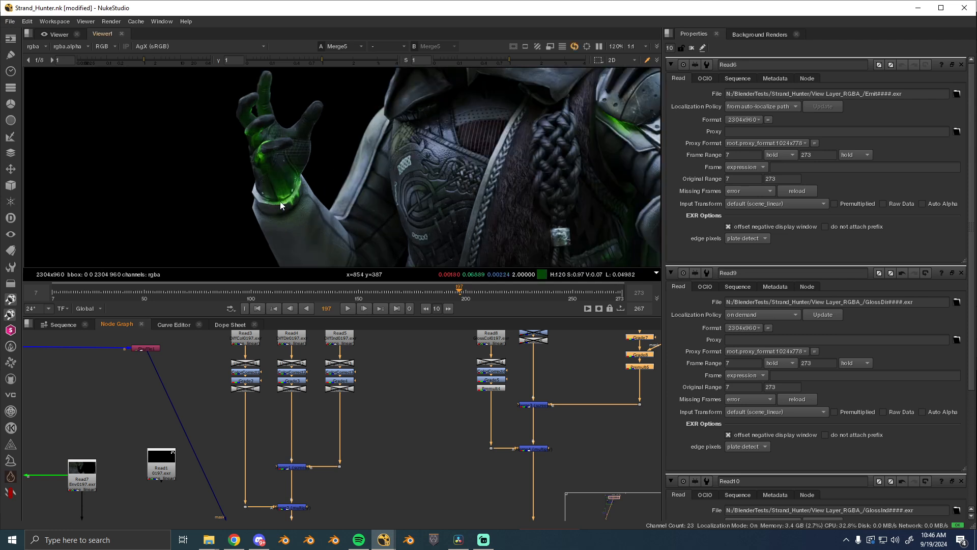
{"action": "left_click_drag", "start_coordinate": [344, 507], "coordinate": [401, 405]}
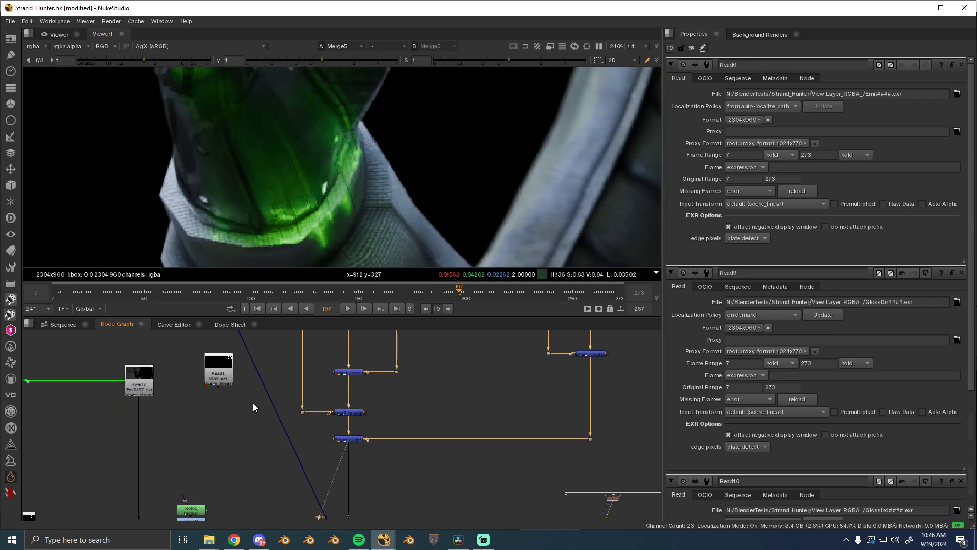
- View the environment pass in Read7, play it briefly, and inspect the hand silhouette at frame 185
{"action": "left_click_drag", "start_coordinate": [253, 403], "coordinate": [362, 401]}
{"action": "left_click", "coordinate": [249, 373]}
{"action": "key", "text": "1"}
{"action": "scroll", "coordinate": [369, 176], "scroll_direction": "down", "scroll_amount": 5}
{"action": "key", "text": "f"}
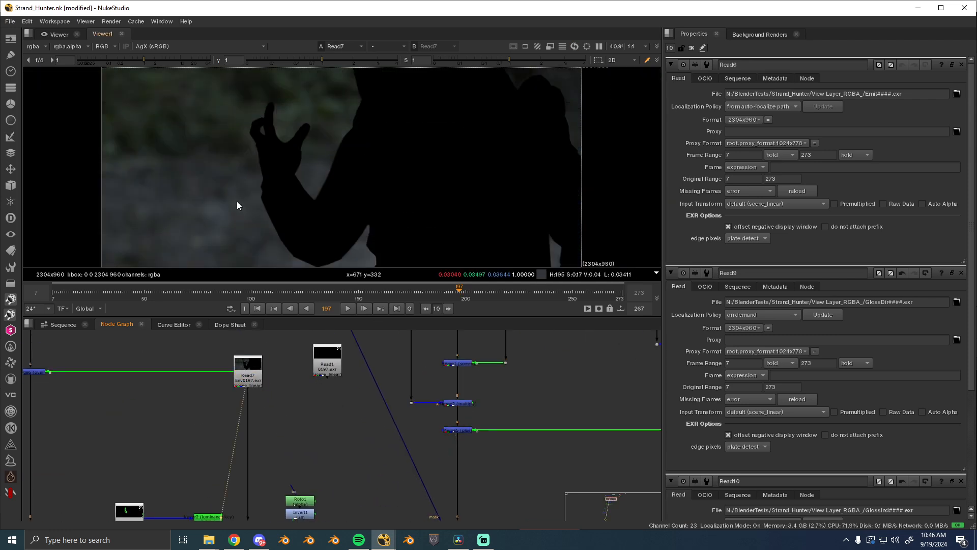
{"action": "left_click", "coordinate": [350, 309]}
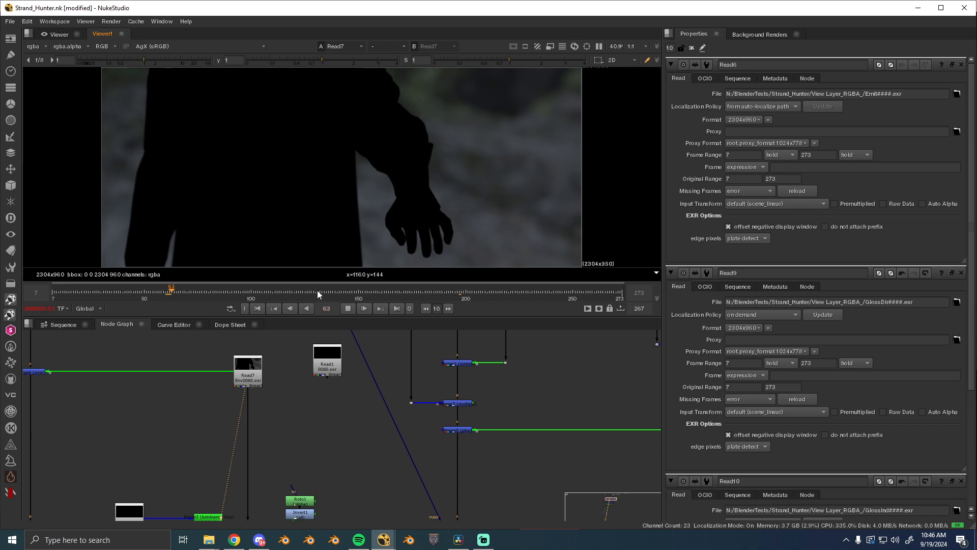
{"action": "left_click", "coordinate": [433, 291]}
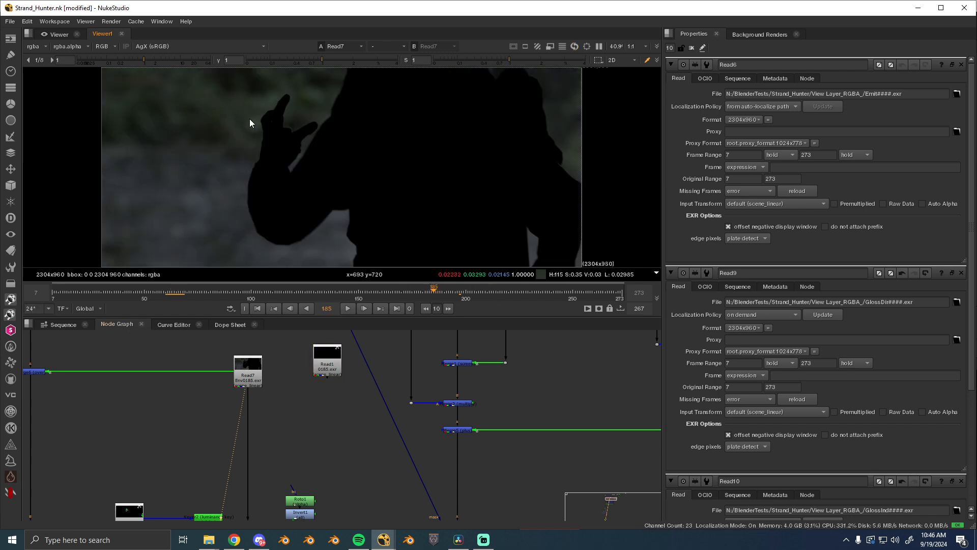
{"action": "scroll", "coordinate": [240, 127], "scroll_direction": "up", "scroll_amount": 5}
{"action": "left_click_drag", "start_coordinate": [239, 135], "coordinate": [323, 147]}
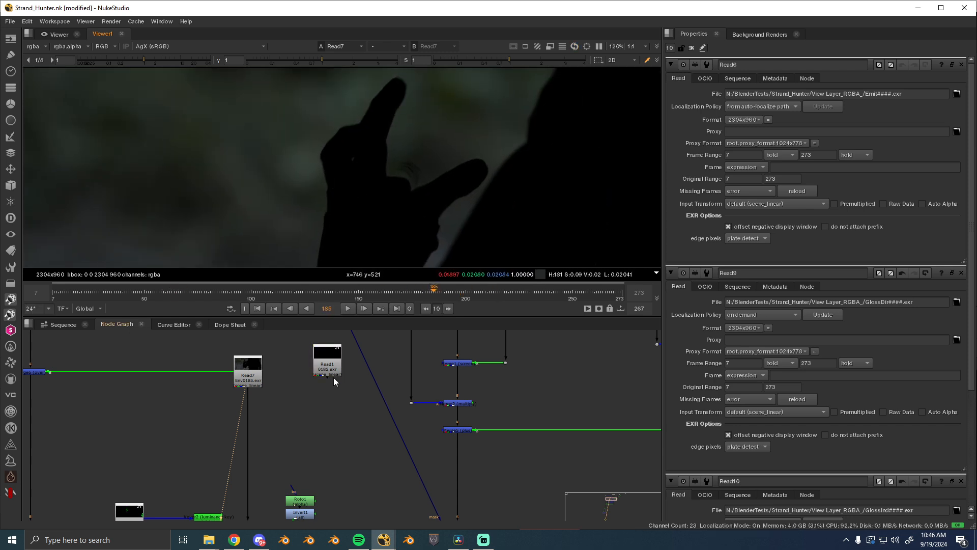
- View the successive composite stages down through Merge8 to the merge below it, inspecting the glowing strands and finger edges
{"action": "left_click_drag", "start_coordinate": [331, 469], "coordinate": [327, 354]}
{"action": "scroll", "coordinate": [326, 353], "scroll_direction": "down", "scroll_amount": 1}
{"action": "left_click", "coordinate": [427, 453]}
{"action": "key", "text": "1"}
{"action": "left_click", "coordinate": [433, 486]}
{"action": "key", "text": "1"}
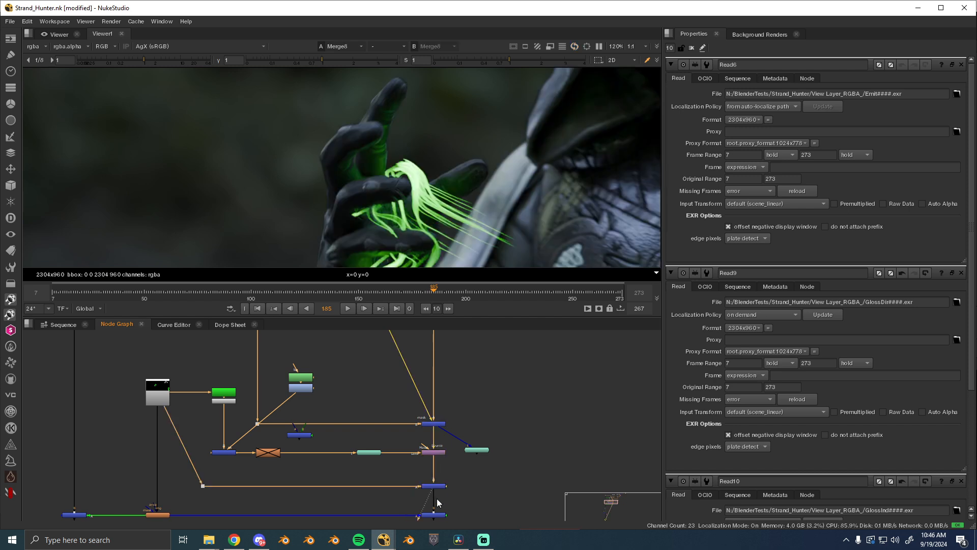
{"action": "left_click", "coordinate": [434, 515]}
{"action": "key", "text": "1"}
{"action": "scroll", "coordinate": [326, 154], "scroll_direction": "up", "scroll_amount": 4}
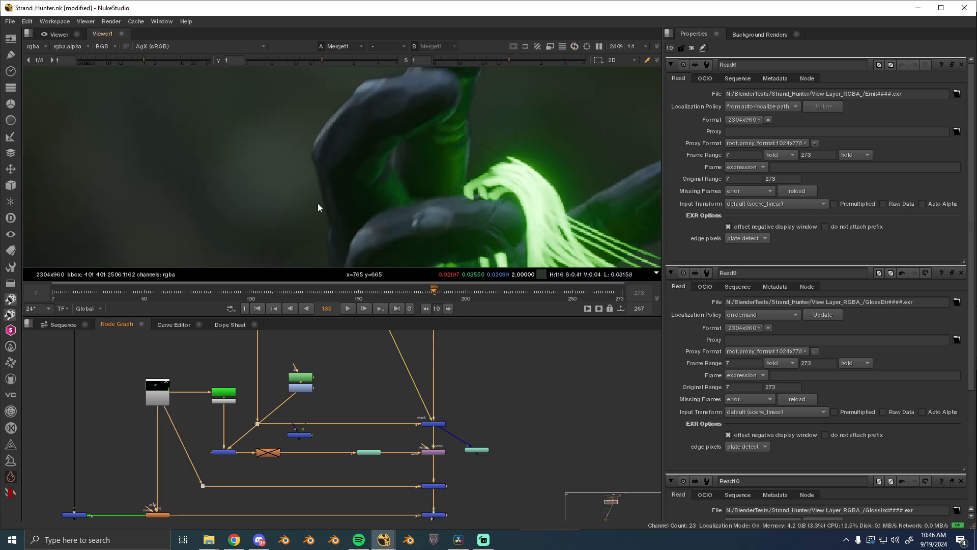
{"action": "scroll", "coordinate": [377, 148], "scroll_direction": "down", "scroll_amount": 2}
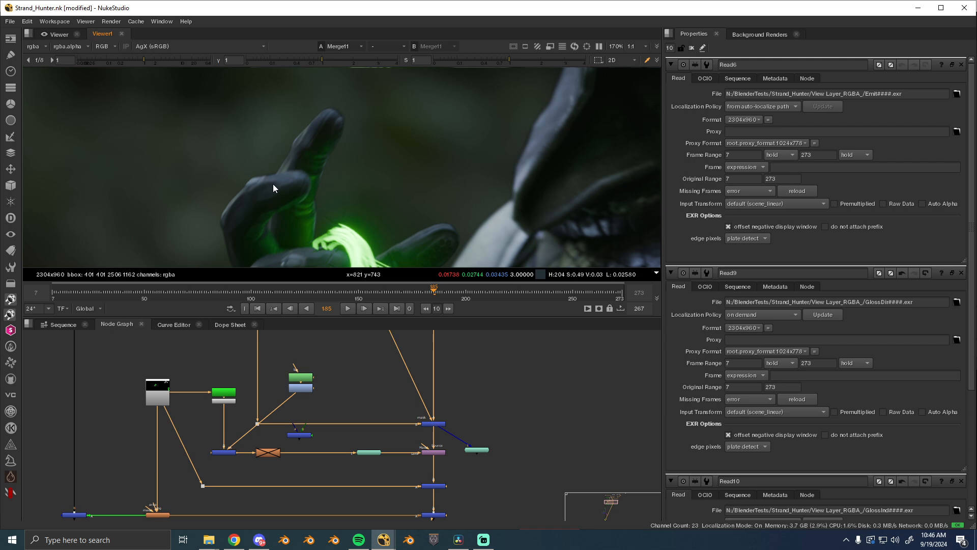
{"action": "scroll", "coordinate": [403, 416], "scroll_direction": "down", "scroll_amount": 5}
- View the diffuse passes Read3, Read4 and Read5 again at frame 185, with the full frame shown
{"action": "left_click_drag", "start_coordinate": [404, 416], "coordinate": [348, 483]}
{"action": "scroll", "coordinate": [353, 429], "scroll_direction": "up", "scroll_amount": 4}
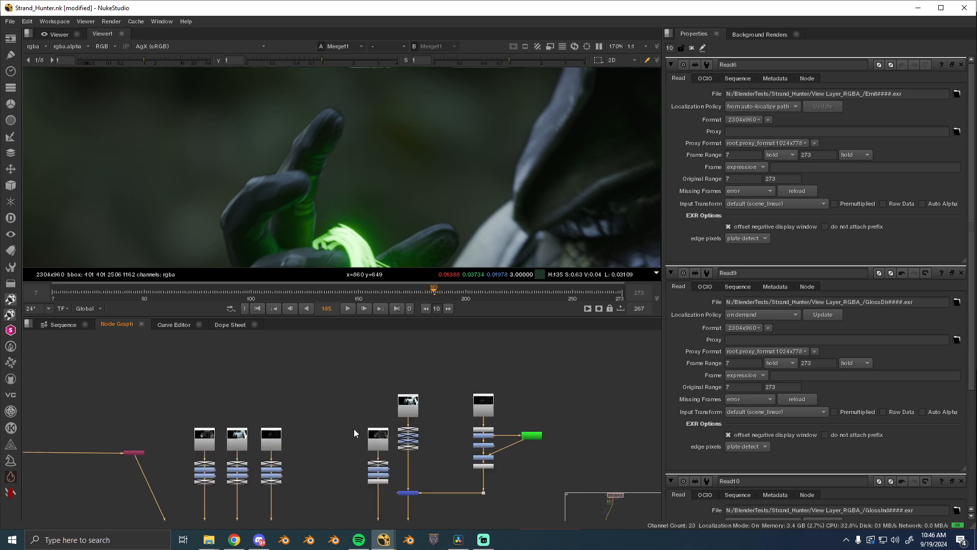
{"action": "scroll", "coordinate": [353, 429], "scroll_direction": "up", "scroll_amount": 1}
{"action": "left_click", "coordinate": [226, 375]}
{"action": "key", "text": "1"}
{"action": "left_click", "coordinate": [272, 374]}
{"action": "key", "text": "1"}
{"action": "left_click", "coordinate": [305, 372]}
{"action": "key", "text": "1"}
{"action": "key", "text": "f"}
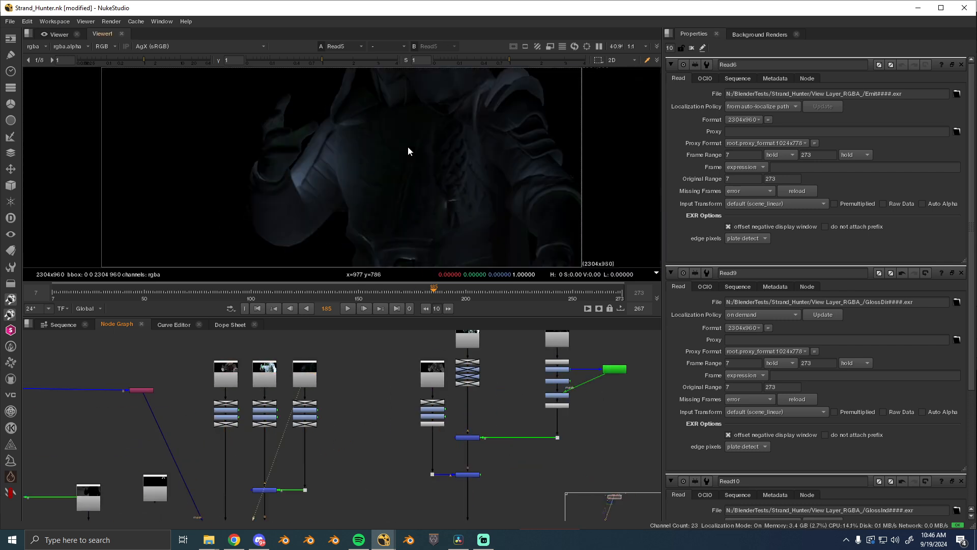
- View the merged diffuse lighting, followed by its combination with diffuse colour at Merge2, and inspect the chest detail
{"action": "left_click", "coordinate": [265, 490]}
{"action": "key", "text": "1"}
{"action": "scroll", "coordinate": [298, 447], "scroll_direction": "up", "scroll_amount": 1}
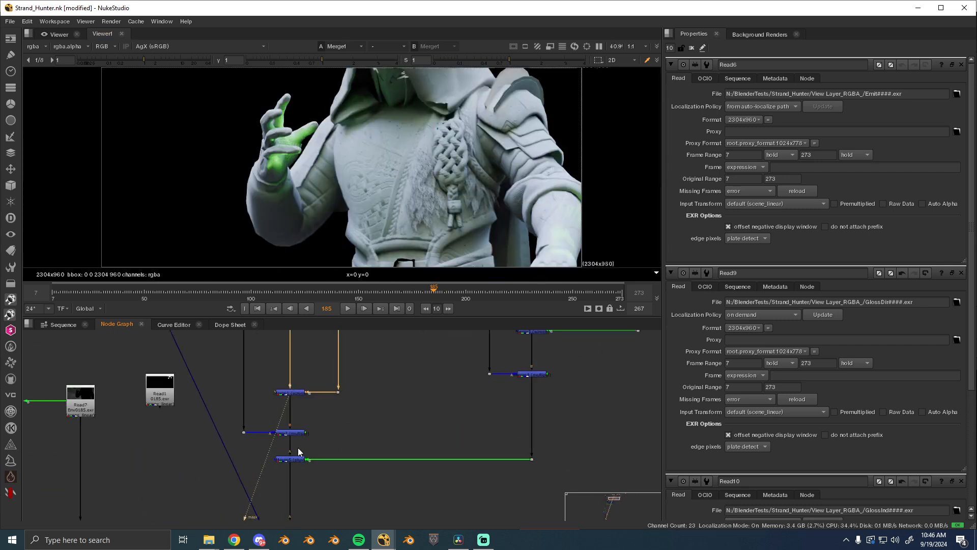
{"action": "key", "text": "1"}
{"action": "left_click", "coordinate": [417, 369]}
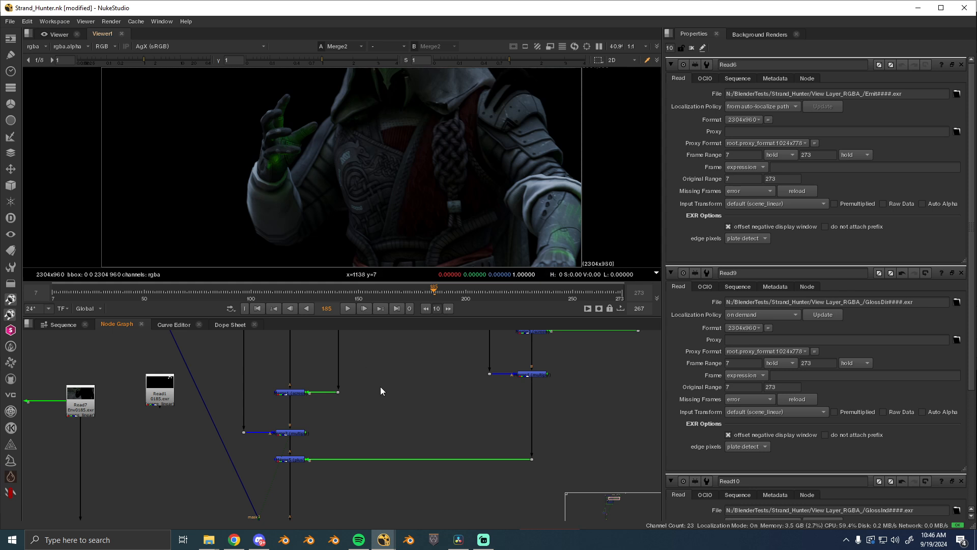
{"action": "left_click_drag", "start_coordinate": [391, 393], "coordinate": [410, 471]}
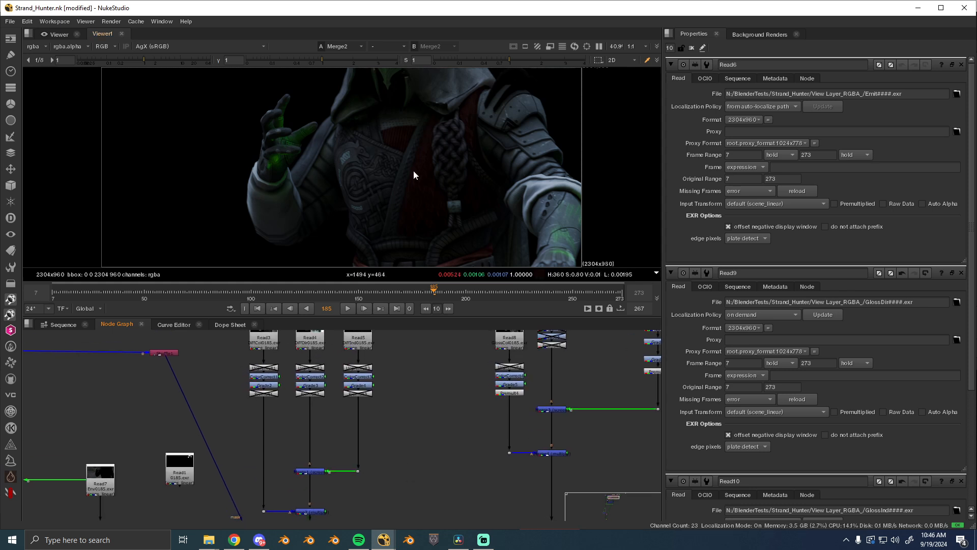
{"action": "scroll", "coordinate": [414, 171], "scroll_direction": "up", "scroll_amount": 3}
{"action": "left_click_drag", "start_coordinate": [411, 170], "coordinate": [360, 154]}
{"action": "scroll", "coordinate": [360, 154], "scroll_direction": "down", "scroll_amount": 1}
{"action": "key", "text": "f"}
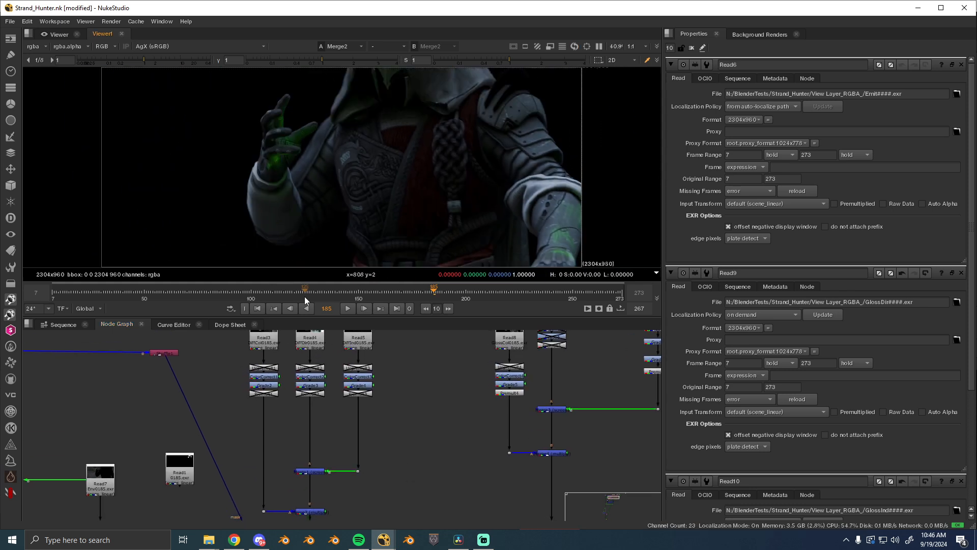
- Go to frame 209 and view the glossy result at Merge4 and the combined result at Merge5
{"action": "left_click_drag", "start_coordinate": [304, 297], "coordinate": [486, 297]}
{"action": "left_click_drag", "start_coordinate": [570, 460], "coordinate": [474, 441]}
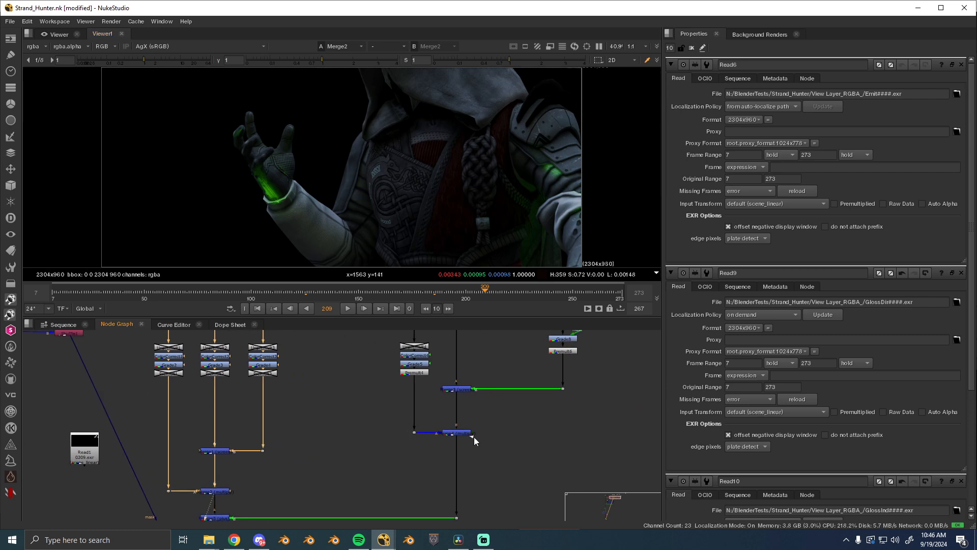
{"action": "left_click", "coordinate": [466, 434]}
{"action": "key", "text": "1"}
{"action": "left_click", "coordinate": [306, 495]}
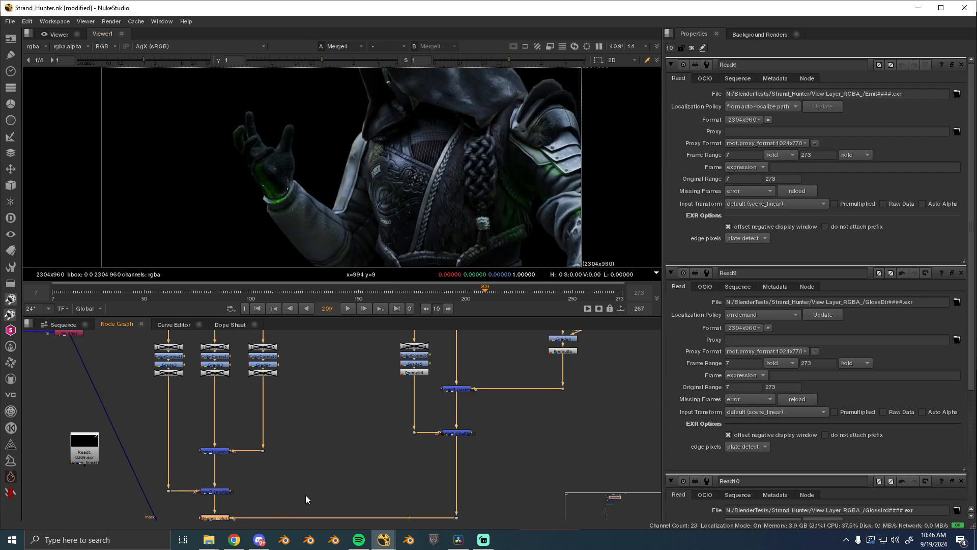
{"action": "key", "text": "1"}
{"action": "left_click", "coordinate": [283, 486]}
- View the Read11 image pass and inspect the alpha channel around the hand
{"action": "left_click_drag", "start_coordinate": [293, 435], "coordinate": [395, 319]}
{"action": "left_click_drag", "start_coordinate": [239, 410], "coordinate": [307, 478]}
{"action": "left_click_drag", "start_coordinate": [285, 349], "coordinate": [350, 451]}
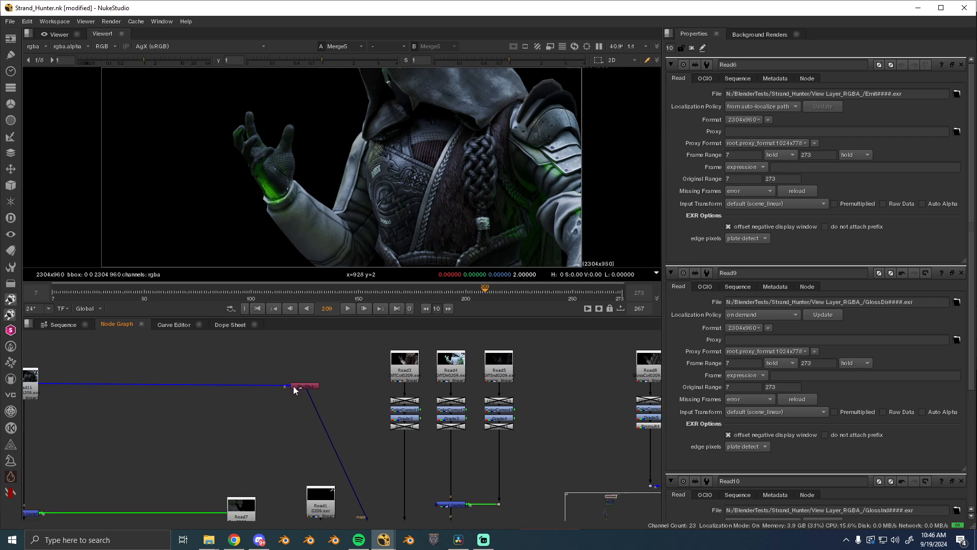
{"action": "left_click_drag", "start_coordinate": [293, 386], "coordinate": [538, 379]}
{"action": "key", "text": "1"}
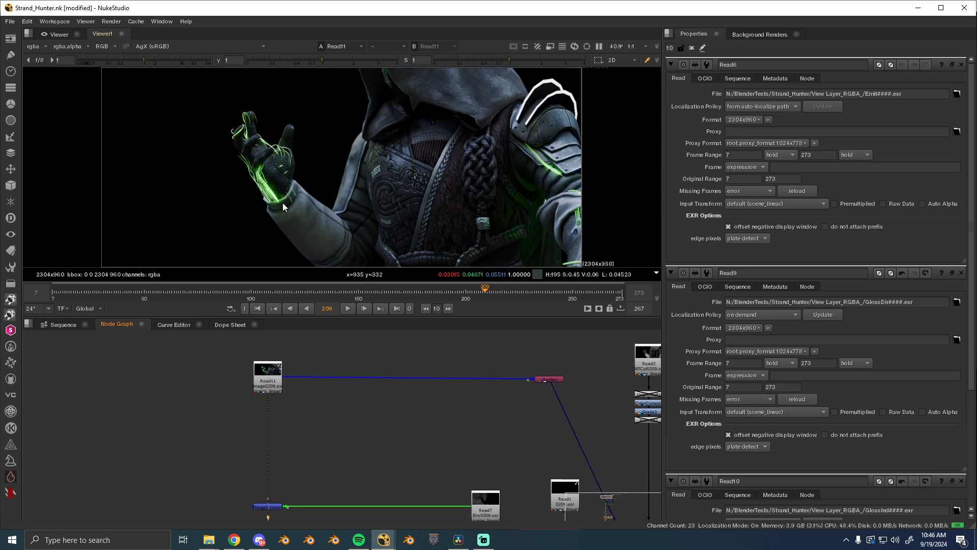
{"action": "scroll", "coordinate": [232, 143], "scroll_direction": "up", "scroll_amount": 5}
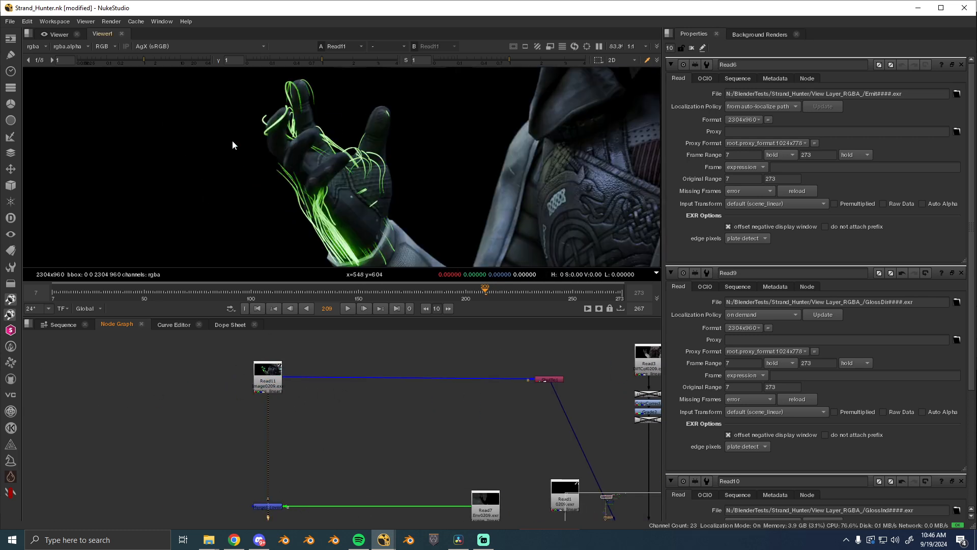
{"action": "key", "text": "a"}
{"action": "scroll", "coordinate": [409, 159], "scroll_direction": "down", "scroll_amount": 5}
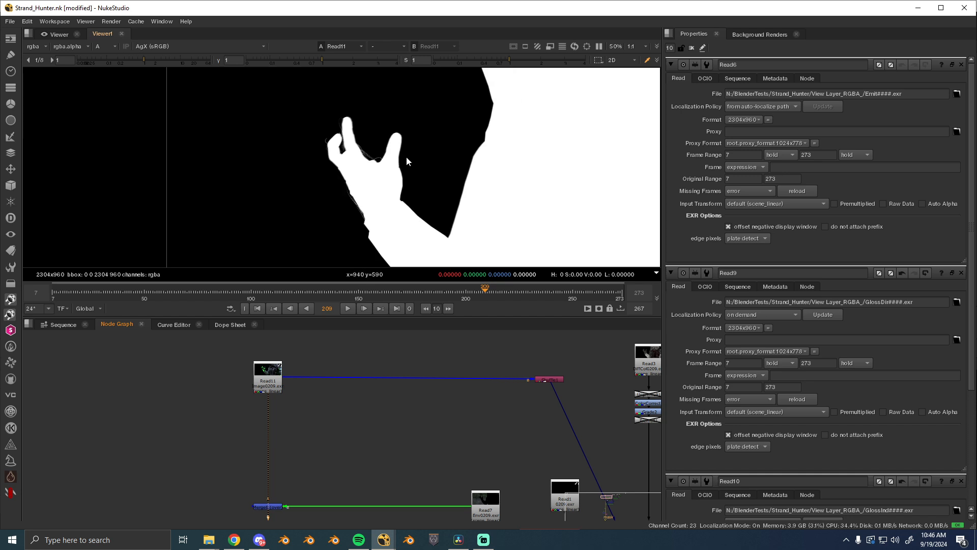
- Return the viewer from alpha to RGB, then view the Merge7 result with the full frame shown
{"action": "key", "text": "a"}
{"action": "key", "text": "a"}
{"action": "key", "text": "a"}
{"action": "left_click_drag", "start_coordinate": [547, 445], "coordinate": [306, 345]}
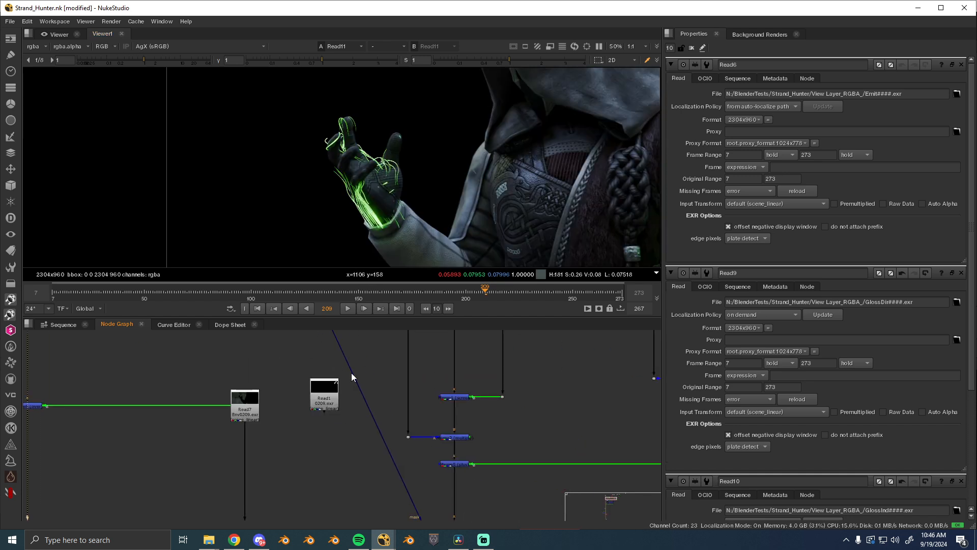
{"action": "scroll", "coordinate": [433, 467], "scroll_direction": "up", "scroll_amount": 1}
{"action": "left_click_drag", "start_coordinate": [352, 373], "coordinate": [376, 331]}
{"action": "left_click_drag", "start_coordinate": [494, 498], "coordinate": [427, 352]}
{"action": "left_click", "coordinate": [383, 440]}
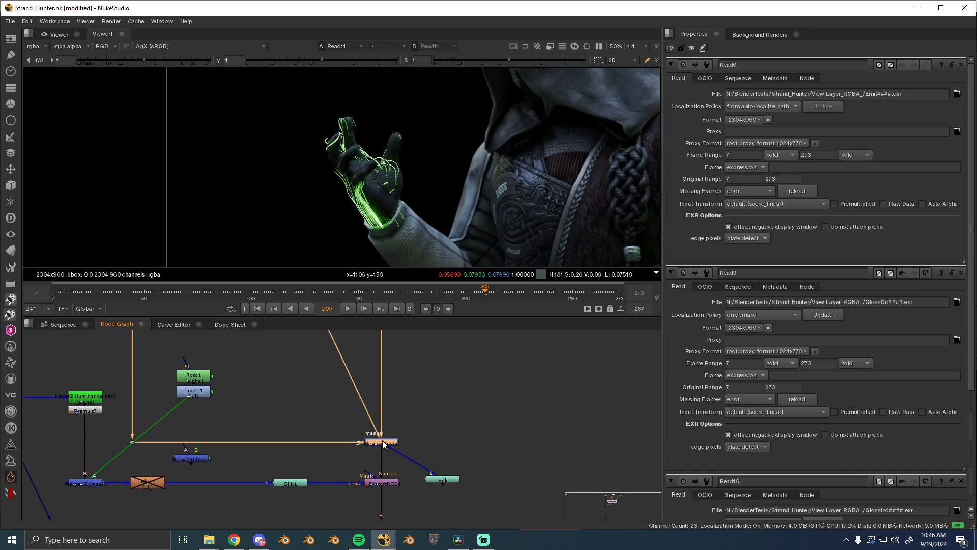
{"action": "key", "text": "1"}
{"action": "left_click", "coordinate": [448, 436]}
{"action": "key", "text": "f"}
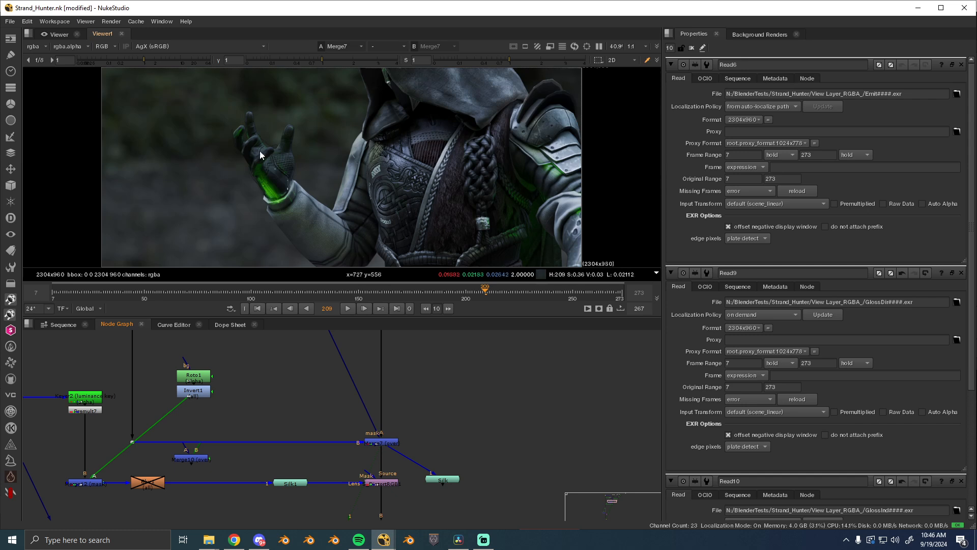
- View the Read6 emission pass, followed by its luminance-keyed result at Premult7
{"action": "left_click", "coordinate": [388, 481]}
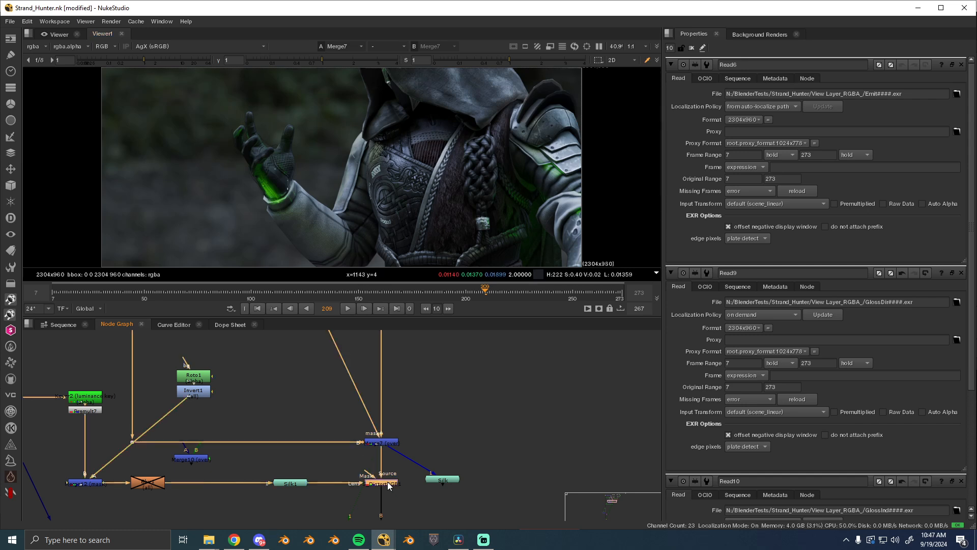
{"action": "left_click_drag", "start_coordinate": [76, 421], "coordinate": [455, 405]}
{"action": "left_click", "coordinate": [364, 371]}
{"action": "key", "text": "1"}
{"action": "left_click", "coordinate": [392, 379]}
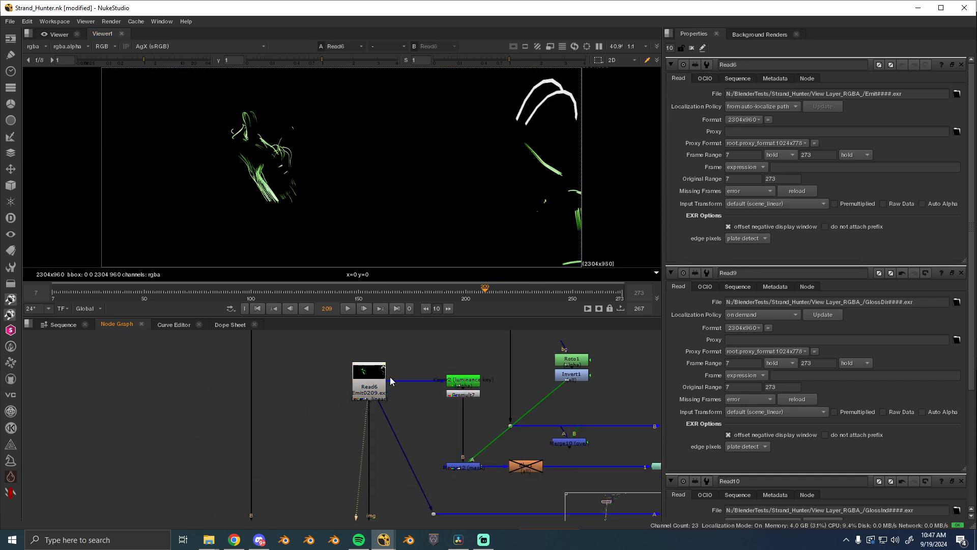
{"action": "left_click_drag", "start_coordinate": [322, 383], "coordinate": [249, 381]}
{"action": "left_click_drag", "start_coordinate": [375, 382], "coordinate": [277, 381]}
{"action": "left_click", "coordinate": [302, 464]}
{"action": "key", "text": "1"}
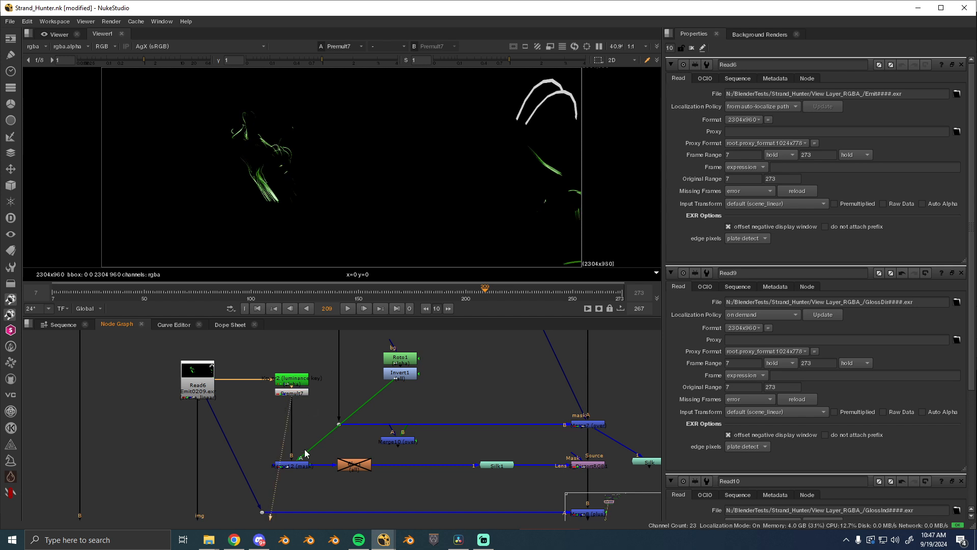
- View the Roto1 mask's alpha, then the masked emission at Blur1 in RGB
{"action": "left_click", "coordinate": [410, 352]}
{"action": "key", "text": "1"}
{"action": "key", "text": "a"}
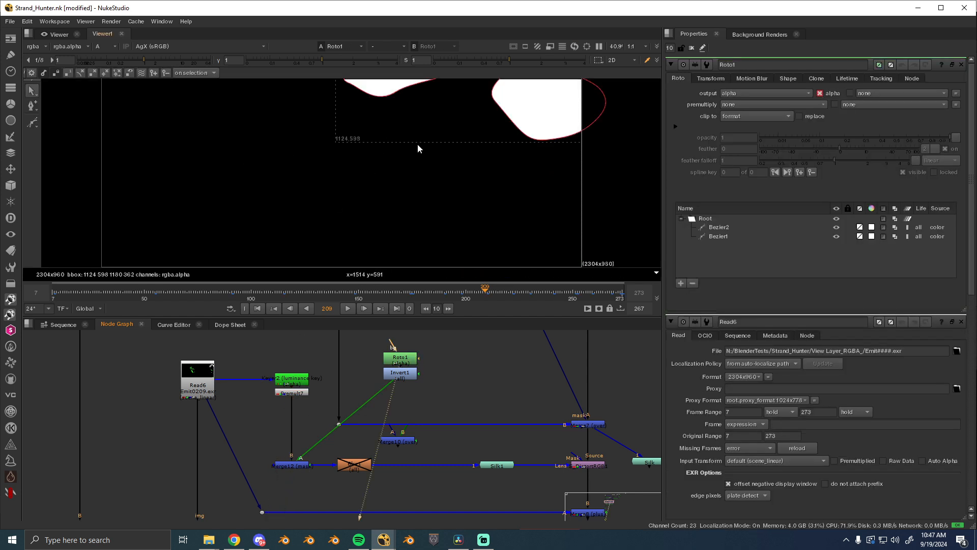
{"action": "left_click", "coordinate": [357, 463]}
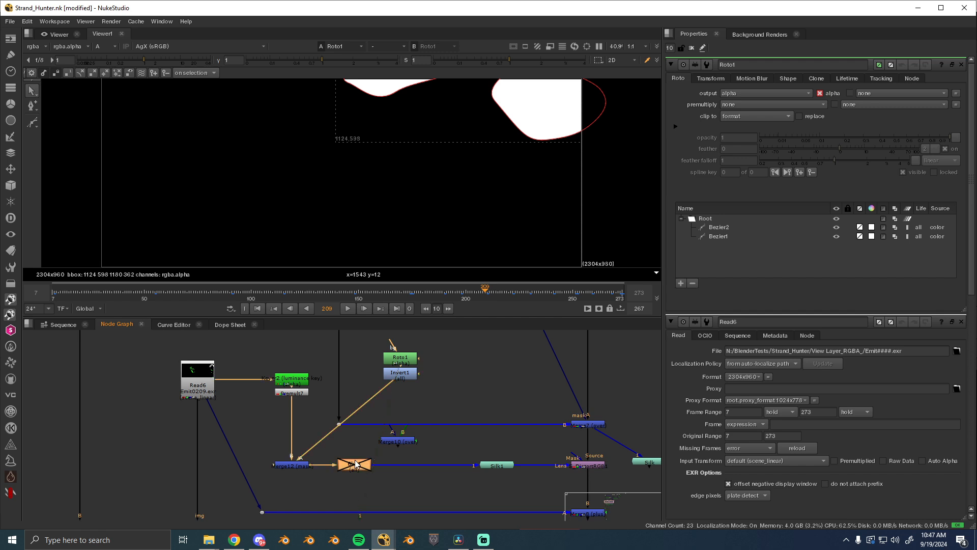
{"action": "key", "text": "1"}
{"action": "key", "text": "a"}
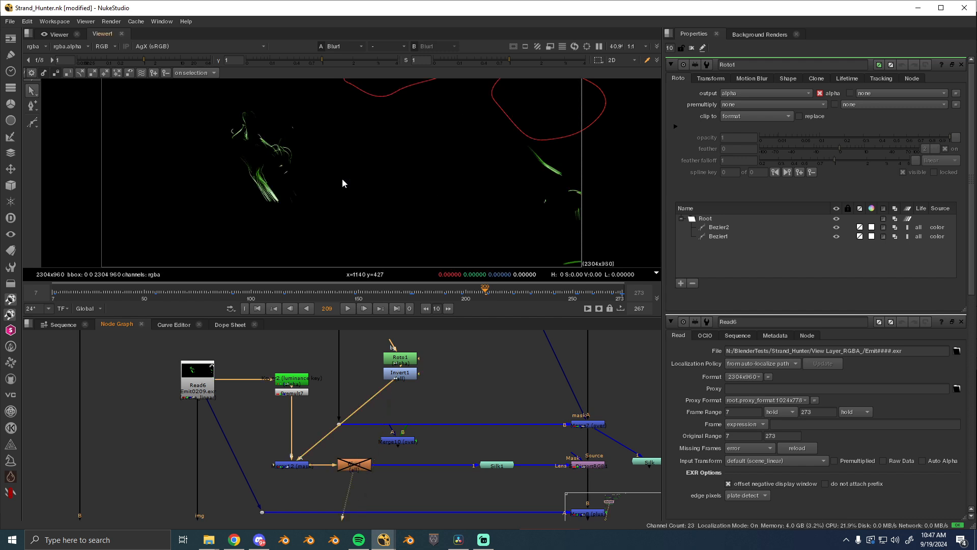
- Open the Silk1 node's properties and browse the Draw toolset containing Silk MHD
{"action": "double_click", "coordinate": [492, 465]}
{"action": "left_click", "coordinate": [59, 453]}
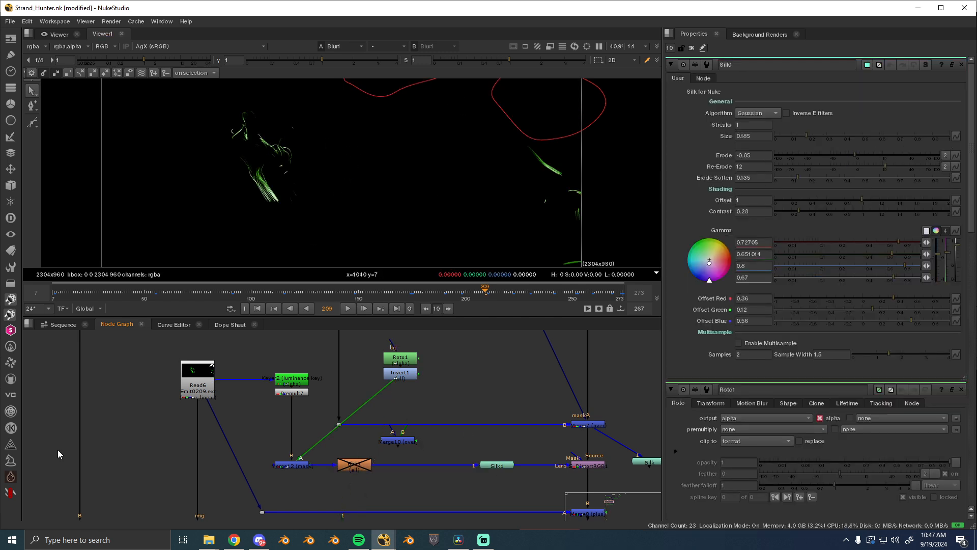
{"action": "left_click", "coordinate": [10, 476]}
{"action": "left_click", "coordinate": [11, 314]}
{"action": "mouse_move", "coordinate": [51, 330]}
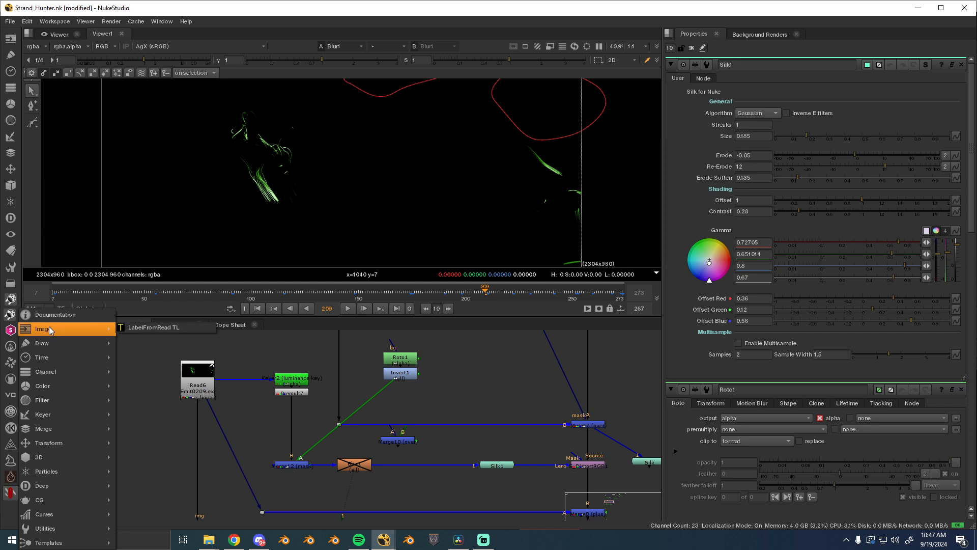
{"action": "left_click", "coordinate": [10, 496]}
{"action": "left_click", "coordinate": [9, 498]}
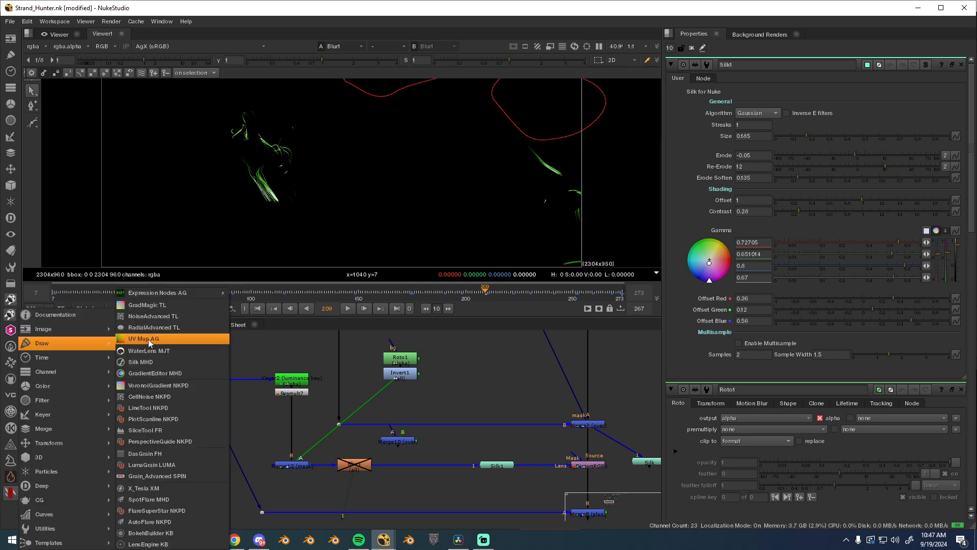
- View the Silk1 output and inspect the generated streaks around the hand
{"action": "left_click", "coordinate": [498, 467]}
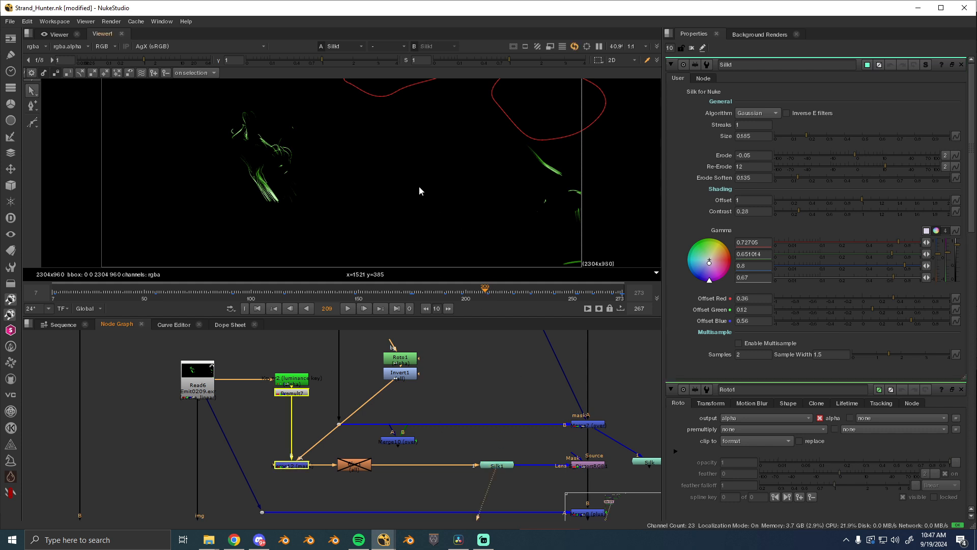
{"action": "key", "text": "1"}
{"action": "scroll", "coordinate": [249, 138], "scroll_direction": "up", "scroll_amount": 5}
{"action": "scroll", "coordinate": [249, 138], "scroll_direction": "up", "scroll_amount": 4}
{"action": "left_click_drag", "start_coordinate": [249, 139], "coordinate": [398, 244]}
{"action": "scroll", "coordinate": [357, 210], "scroll_direction": "down", "scroll_amount": 3}
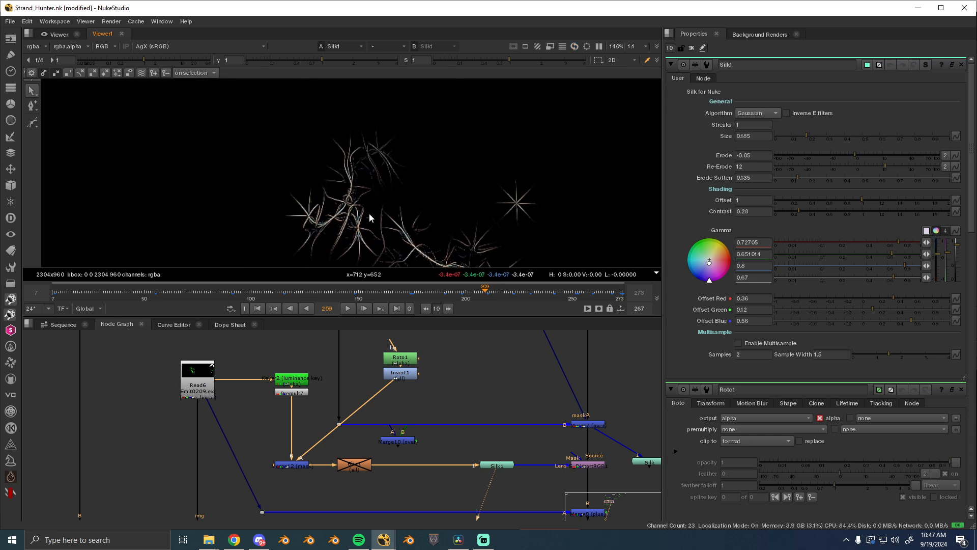
- View the S_DistortRGB1 result, inspect the distortion around the fingers, and enlarge the viewer area
{"action": "left_click_drag", "start_coordinate": [524, 447], "coordinate": [349, 406]}
{"action": "scroll", "coordinate": [349, 410], "scroll_direction": "up", "scroll_amount": 3}
{"action": "left_click", "coordinate": [420, 439]}
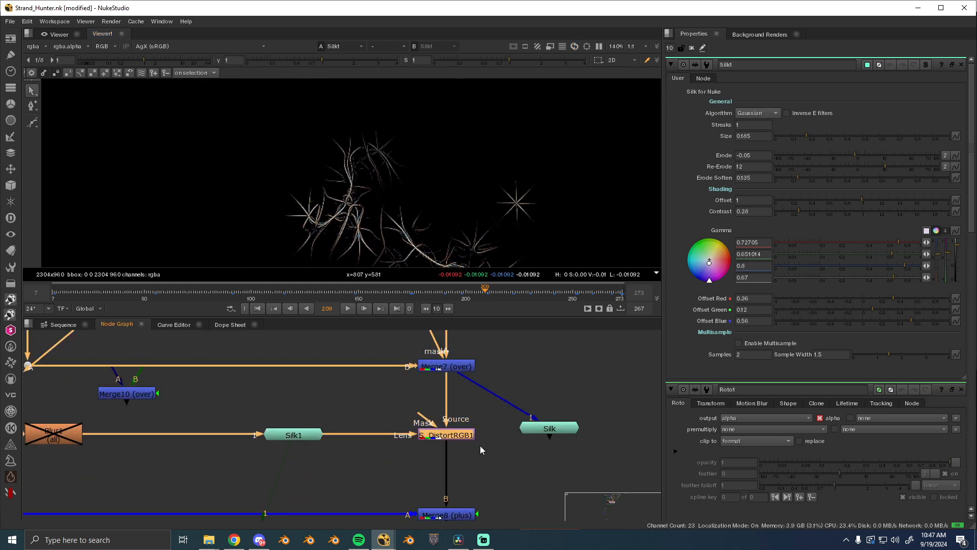
{"action": "key", "text": "1"}
{"action": "scroll", "coordinate": [350, 209], "scroll_direction": "up", "scroll_amount": 5}
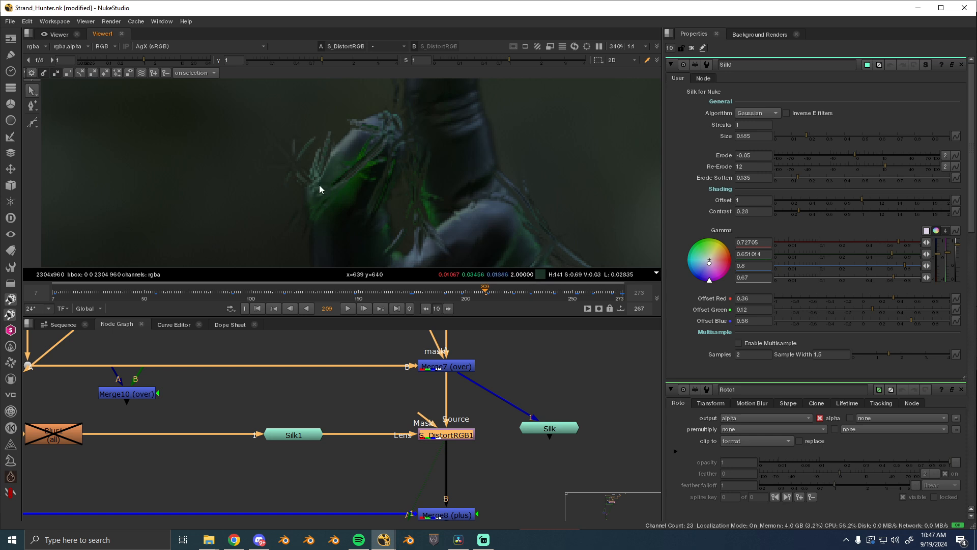
{"action": "left_click_drag", "start_coordinate": [322, 318], "coordinate": [326, 346]}
- View the emission strands added over the hand at Merge8 (plus)
{"action": "left_click_drag", "start_coordinate": [408, 441], "coordinate": [386, 361]}
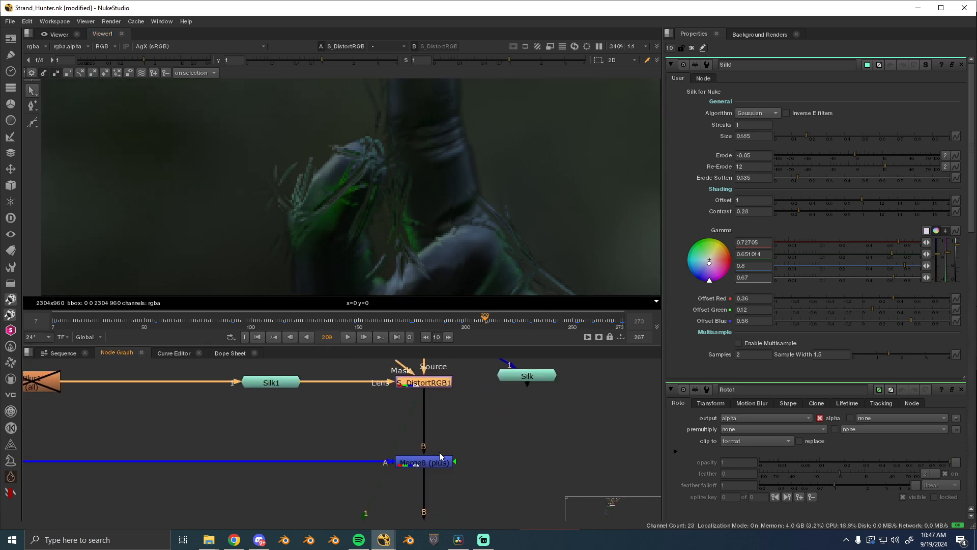
{"action": "left_click", "coordinate": [436, 459]}
{"action": "key", "text": "1"}
{"action": "scroll", "coordinate": [412, 195], "scroll_direction": "down", "scroll_amount": 4}
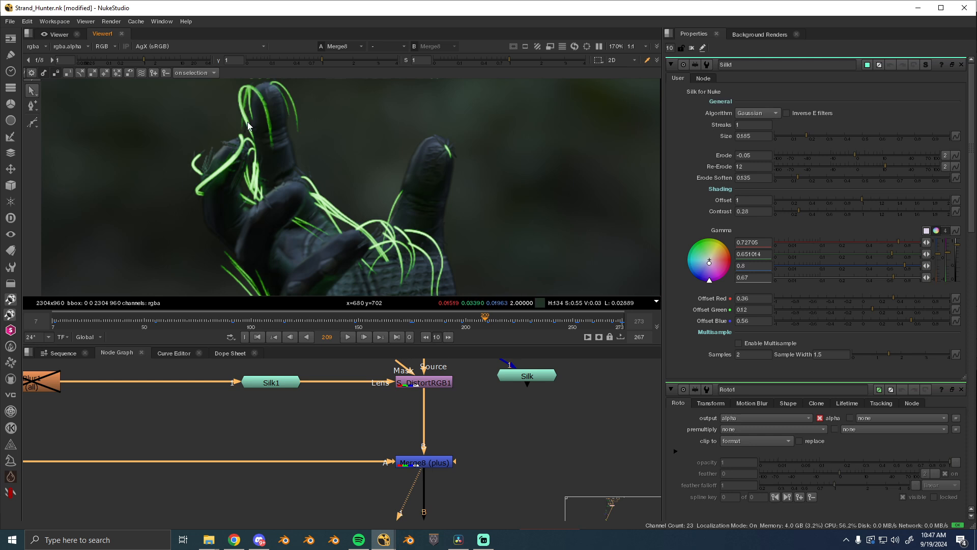
- View the glow combined over the image at Merge11, with the full frame shown
{"action": "scroll", "coordinate": [460, 468], "scroll_direction": "down", "scroll_amount": 3}
{"action": "scroll", "coordinate": [526, 380], "scroll_direction": "up", "scroll_amount": 6}
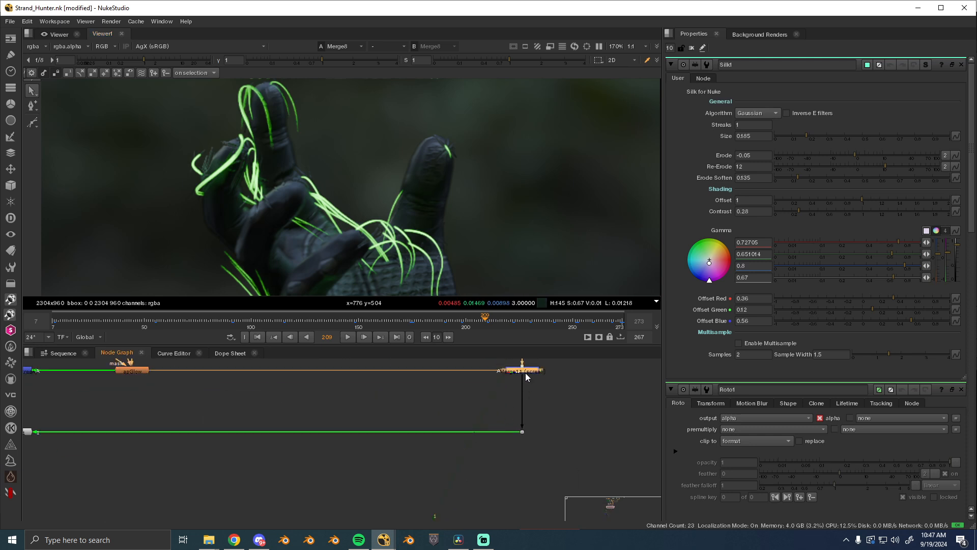
{"action": "left_click", "coordinate": [525, 373]}
{"action": "key", "text": "1"}
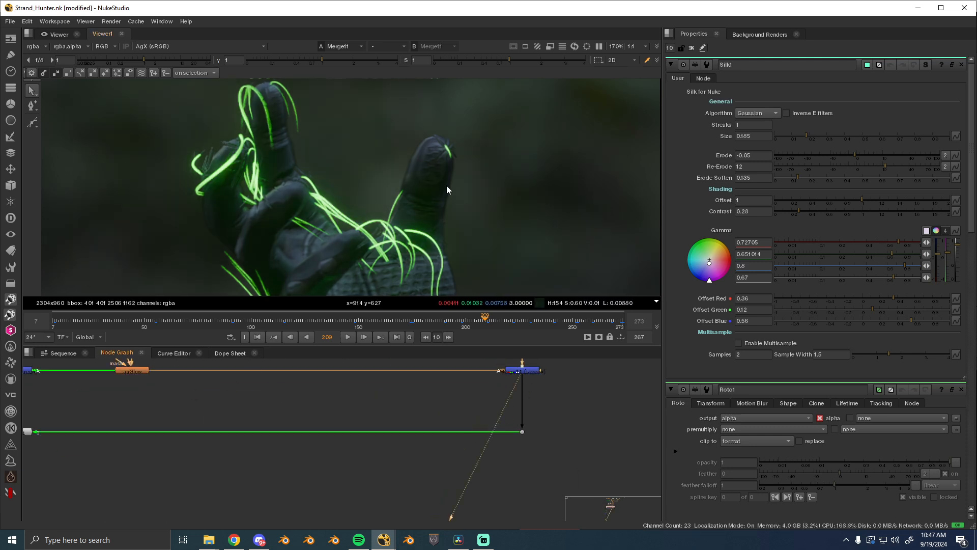
{"action": "key", "text": "f"}
- View the final composite output at Dot79 near the end of the node tree and close all open node properties
{"action": "left_click_drag", "start_coordinate": [32, 426], "coordinate": [344, 396]}
{"action": "left_click", "coordinate": [334, 402]}
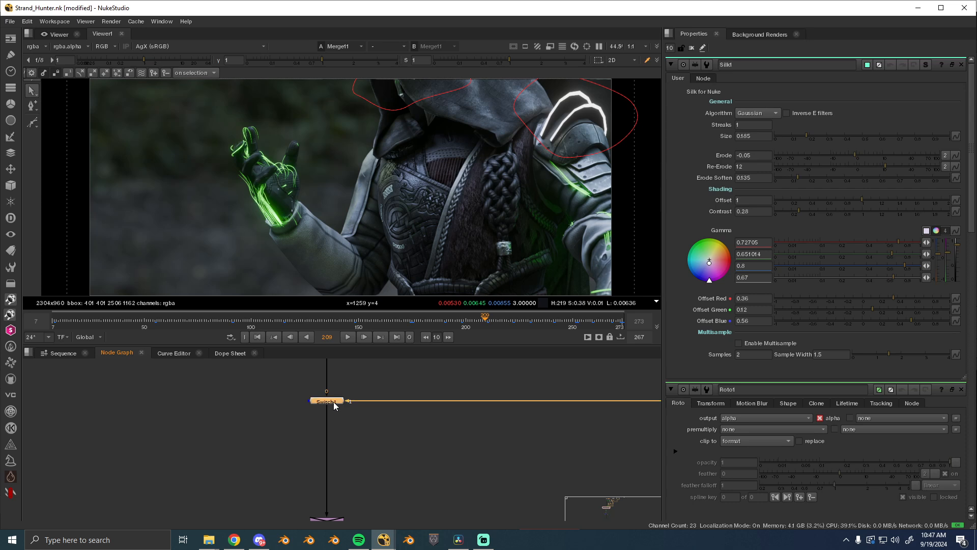
{"action": "left_click_drag", "start_coordinate": [340, 491], "coordinate": [347, 385]}
{"action": "left_click_drag", "start_coordinate": [349, 475], "coordinate": [359, 435]}
{"action": "scroll", "coordinate": [358, 451], "scroll_direction": "down", "scroll_amount": 6}
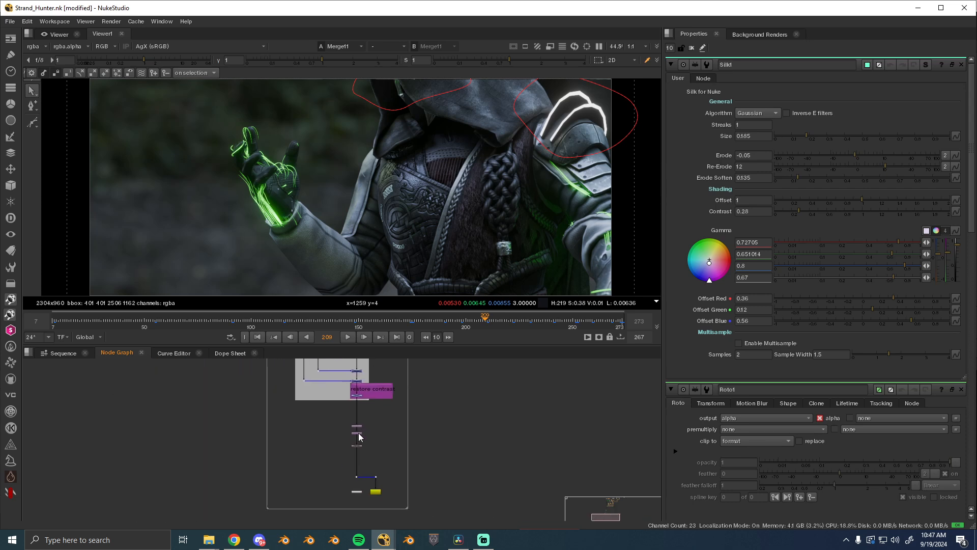
{"action": "left_click_drag", "start_coordinate": [336, 368], "coordinate": [413, 398]}
{"action": "scroll", "coordinate": [411, 404], "scroll_direction": "up", "scroll_amount": 4}
{"action": "left_click", "coordinate": [361, 444]}
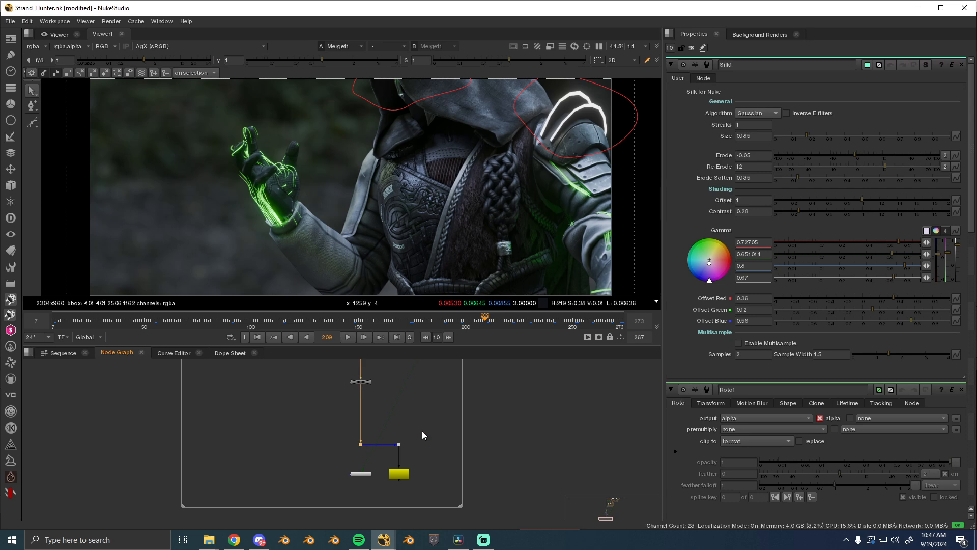
{"action": "key", "text": "1"}
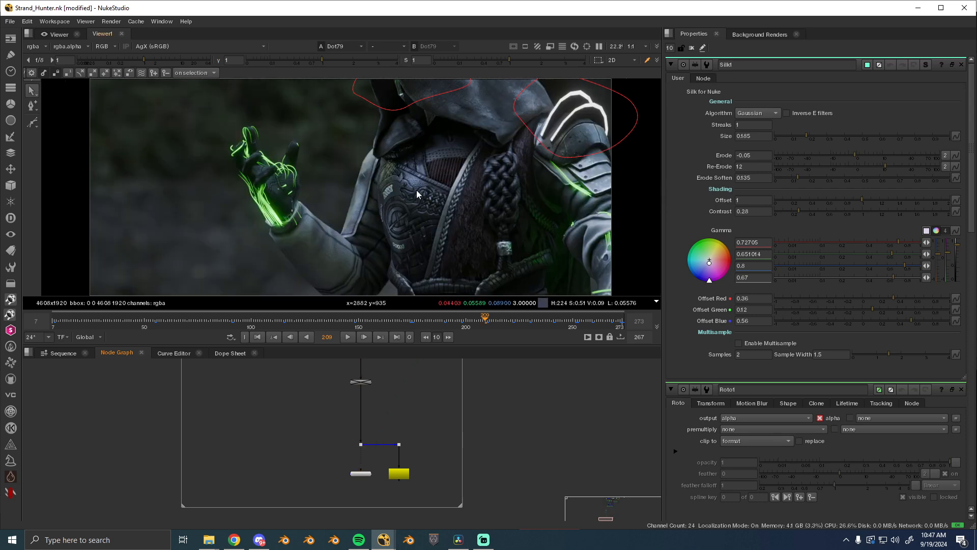
{"action": "left_click", "coordinate": [691, 47]}
- Go to frame 246 and set the viewer's display transform to Standard (sRGB)
{"action": "left_click", "coordinate": [243, 321]}
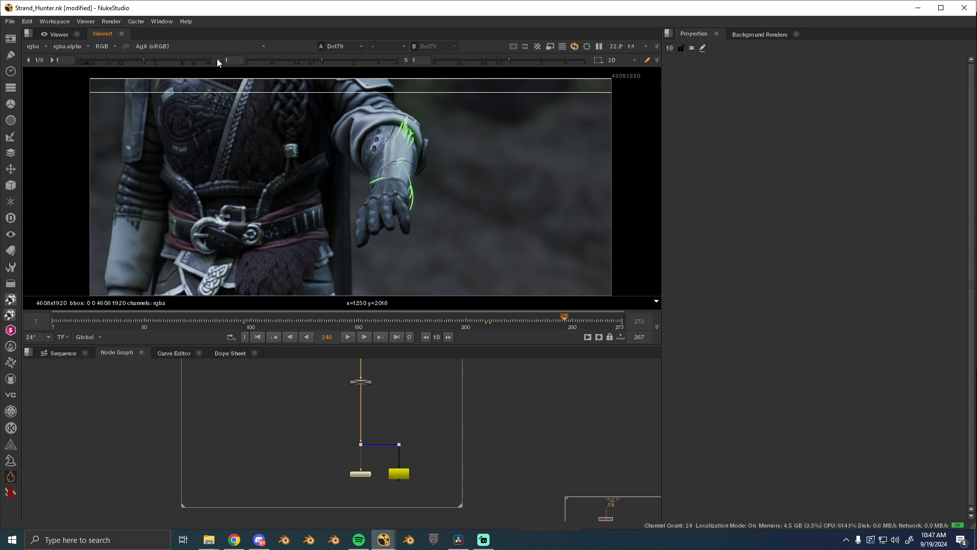
{"action": "left_click", "coordinate": [182, 47]}
{"action": "left_click", "coordinate": [163, 6]}
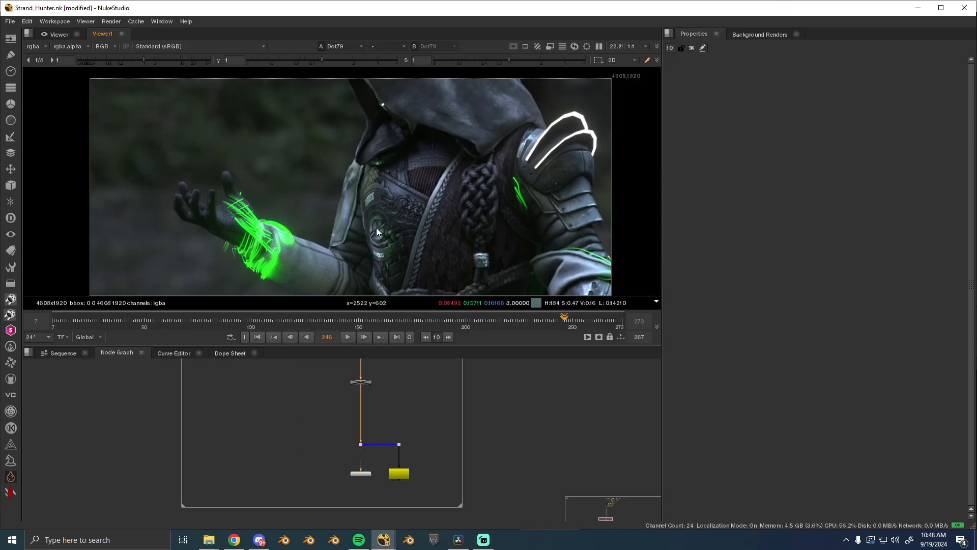
- Check frame 54, inspect the hand's green strands at frame 193, and return the display transform to AgX (sRGB)
{"action": "left_click", "coordinate": [153, 320]}
{"action": "scroll", "coordinate": [229, 244], "scroll_direction": "up", "scroll_amount": 2}
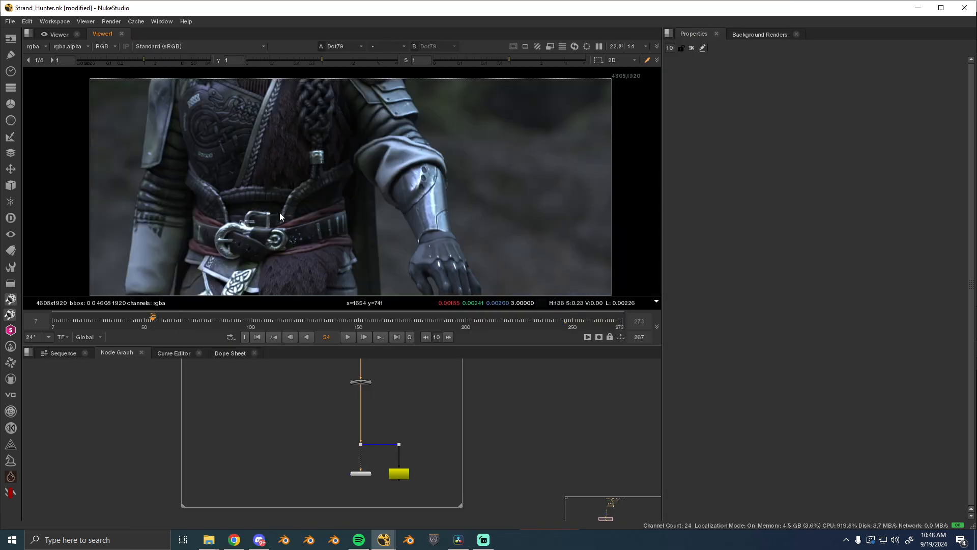
{"action": "left_click", "coordinate": [450, 319]}
{"action": "scroll", "coordinate": [384, 106], "scroll_direction": "up", "scroll_amount": 3}
{"action": "scroll", "coordinate": [319, 167], "scroll_direction": "up", "scroll_amount": 3}
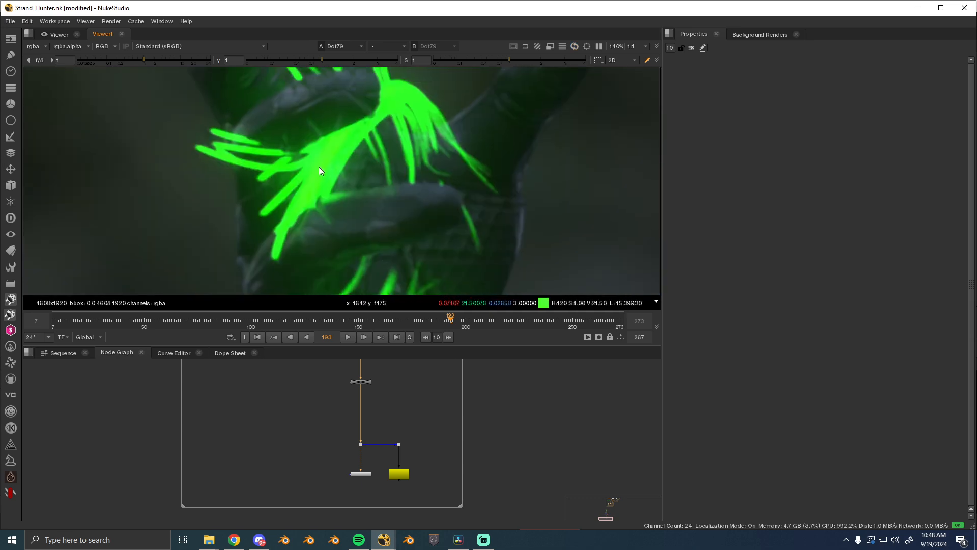
{"action": "left_click", "coordinate": [213, 45]}
{"action": "left_click", "coordinate": [201, 48]}
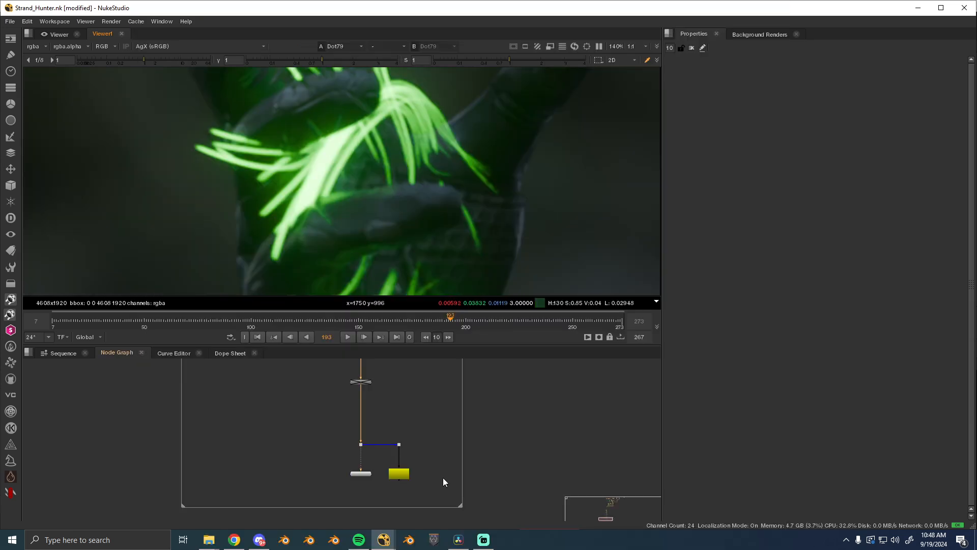
- Switch to DaVinci Resolve, widen the node graph area, and open the CST In node's Color Space Transform settings
{"action": "left_click", "coordinate": [461, 541]}
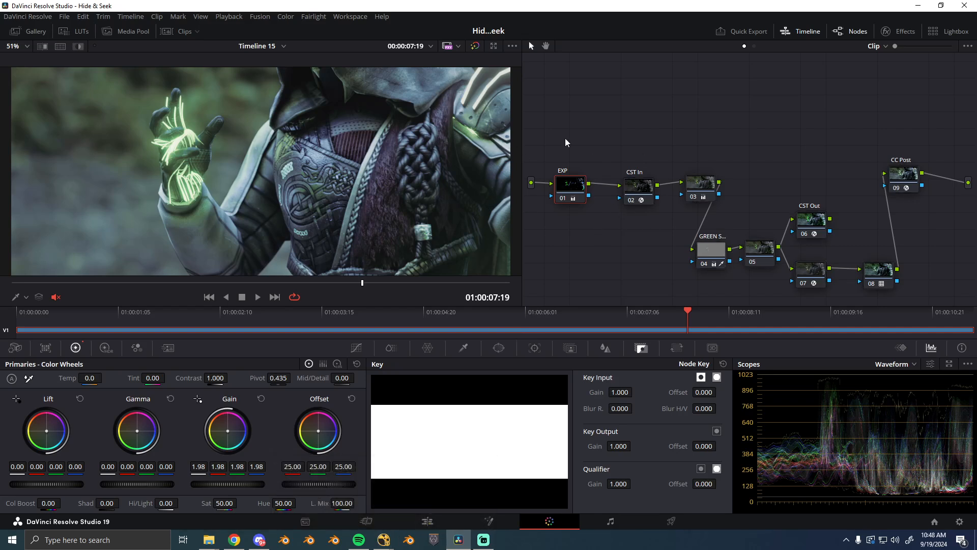
{"action": "left_click_drag", "start_coordinate": [526, 134], "coordinate": [497, 134]}
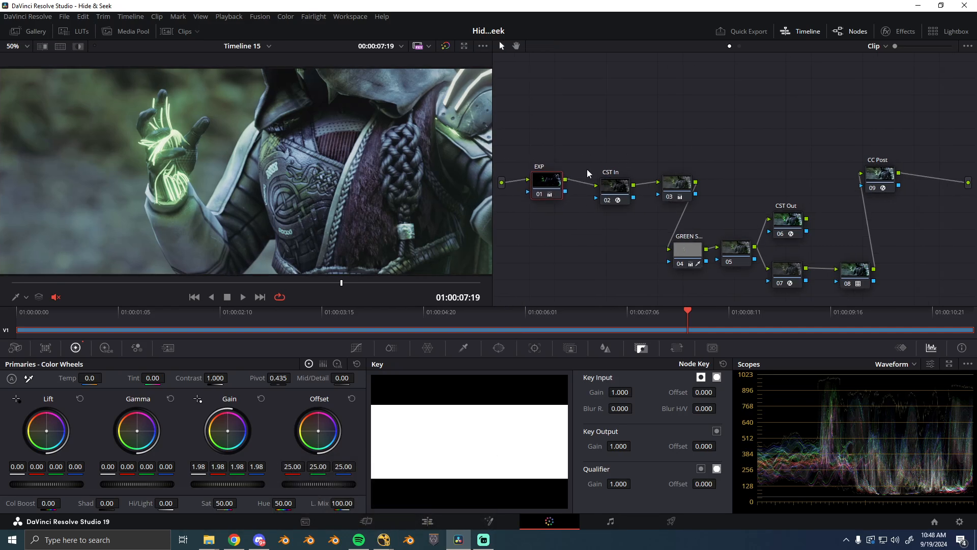
{"action": "left_click", "coordinate": [886, 33]}
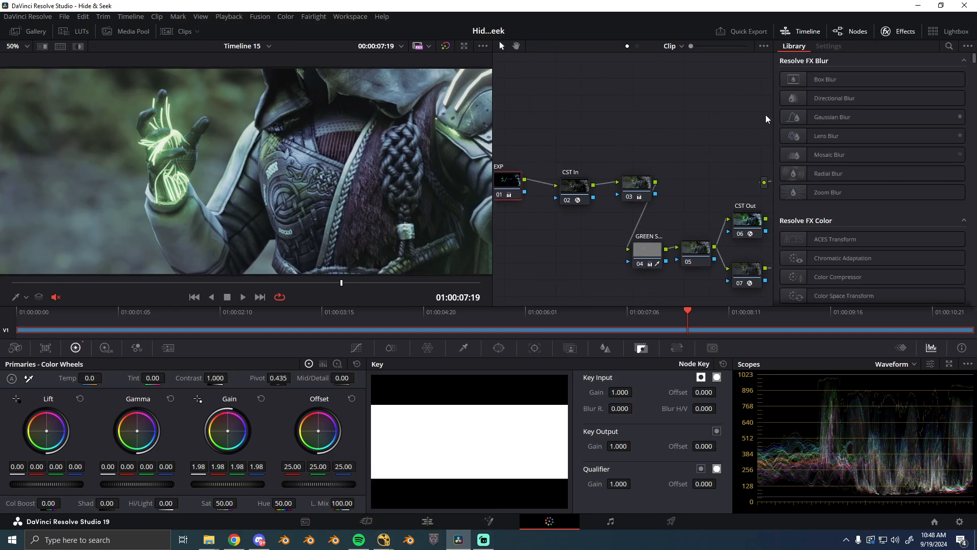
{"action": "left_click", "coordinate": [570, 193]}
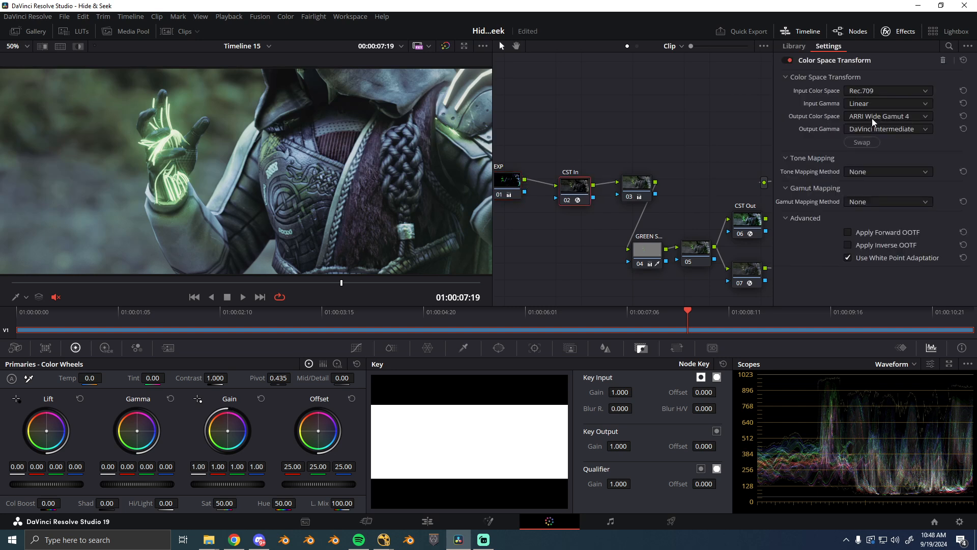
- Reposition the CST In, 03 and EXP nodes in the node graph and select EXP
{"action": "left_click_drag", "start_coordinate": [579, 199], "coordinate": [572, 195]}
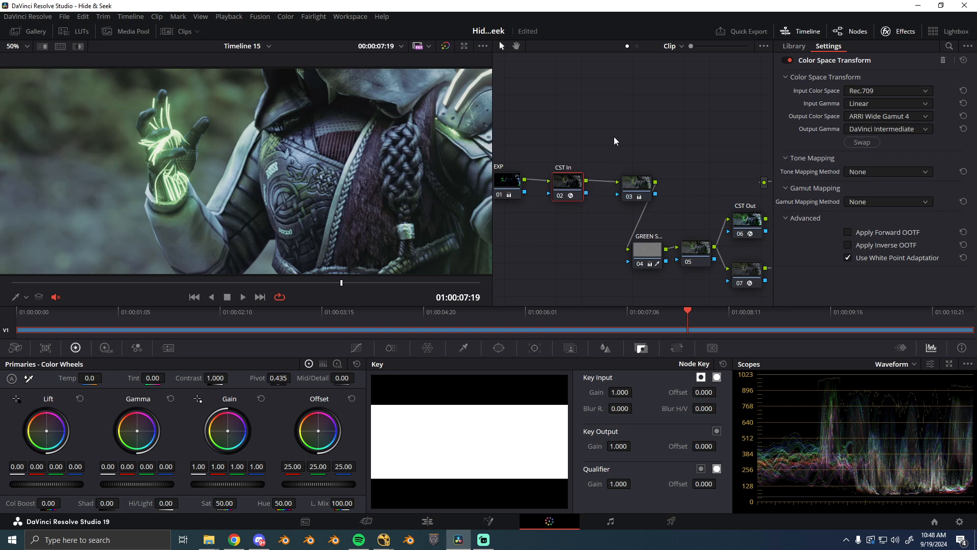
{"action": "left_click_drag", "start_coordinate": [643, 193], "coordinate": [637, 191]}
{"action": "left_click_drag", "start_coordinate": [514, 206], "coordinate": [552, 211]}
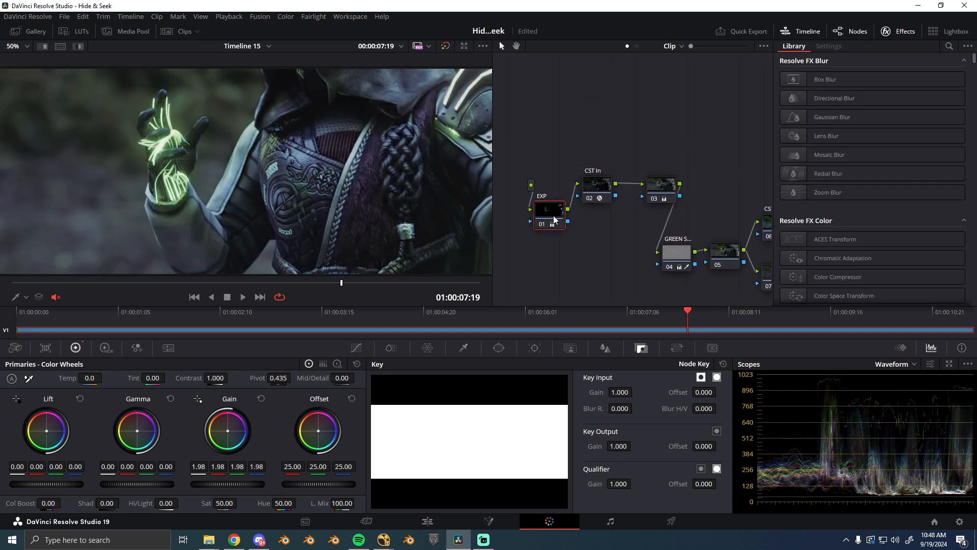
- Compare the shot with the EXP node and the CST In node each switched off and back on
{"action": "key", "text": "ctrl+d"}
{"action": "key", "text": "ctrl+d"}
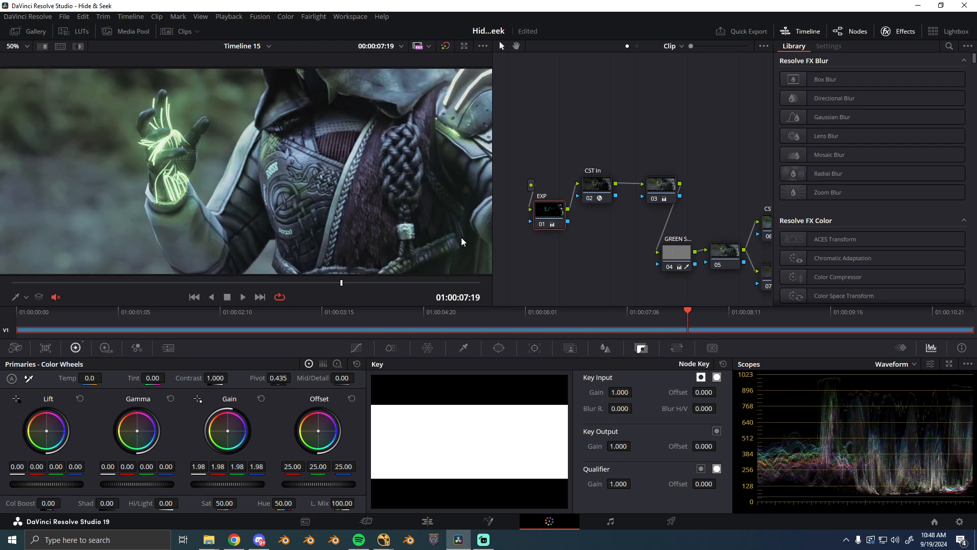
{"action": "left_click_drag", "start_coordinate": [602, 189], "coordinate": [614, 190]}
{"action": "key", "text": "ctrl+d"}
{"action": "key", "text": "ctrl+d"}
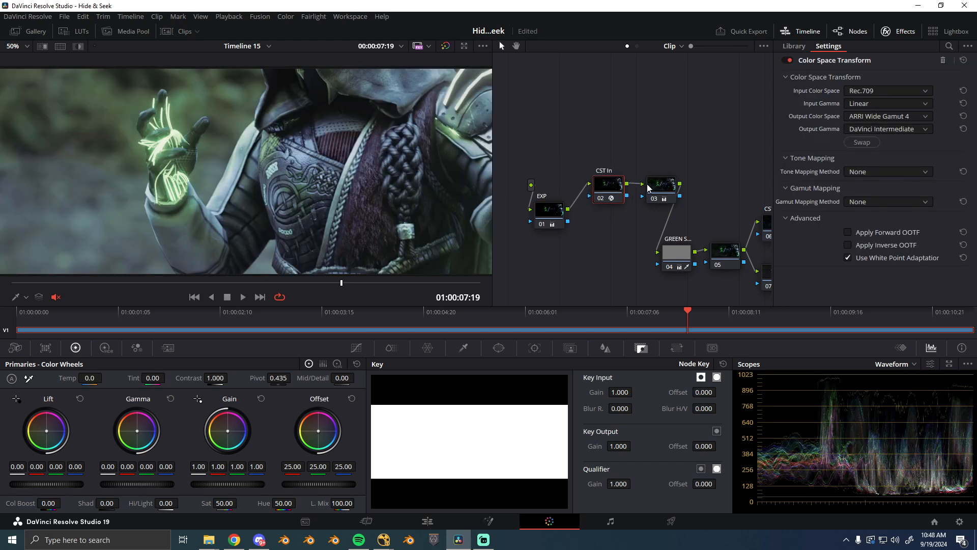
- Try raising and lowering the Color Boost on node 03
{"action": "left_click", "coordinate": [670, 186]}
{"action": "left_click_drag", "start_coordinate": [663, 218], "coordinate": [636, 206]}
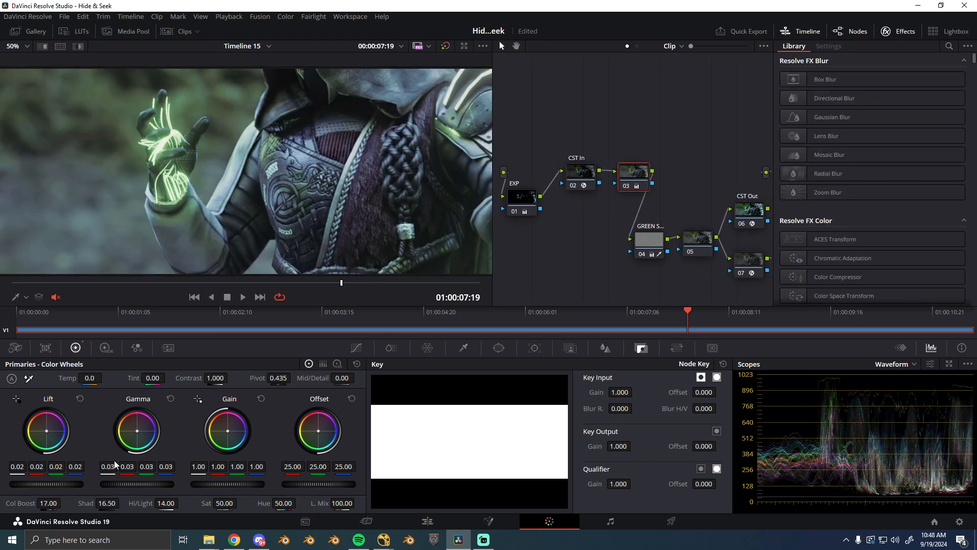
{"action": "left_click_drag", "start_coordinate": [24, 504], "coordinate": [64, 503]}
{"action": "left_click_drag", "start_coordinate": [21, 503], "coordinate": [8, 504]}
- Select the green strands node 04 and review the waveform scope's scale style options without changing them
{"action": "left_click_drag", "start_coordinate": [652, 238], "coordinate": [636, 233]}
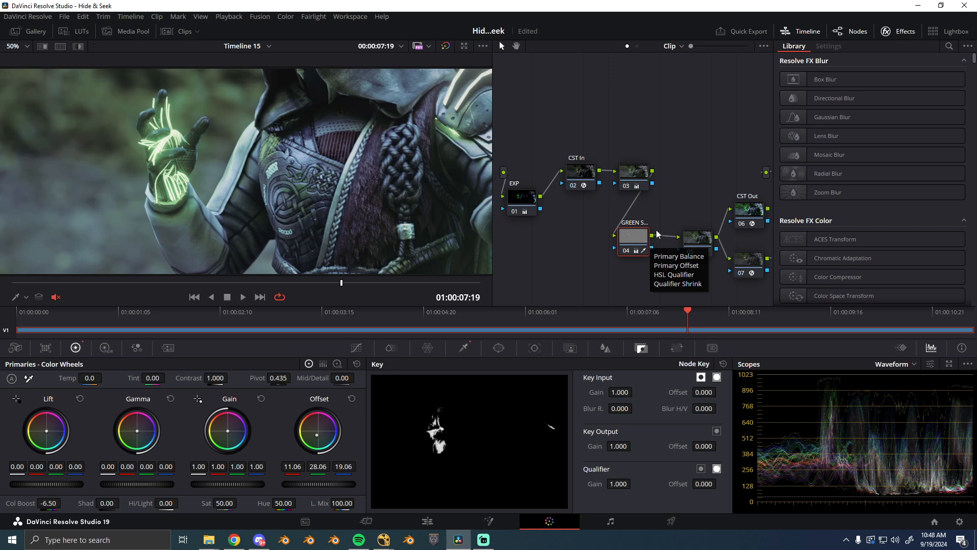
{"action": "scroll", "coordinate": [814, 448], "scroll_direction": "up", "scroll_amount": 2}
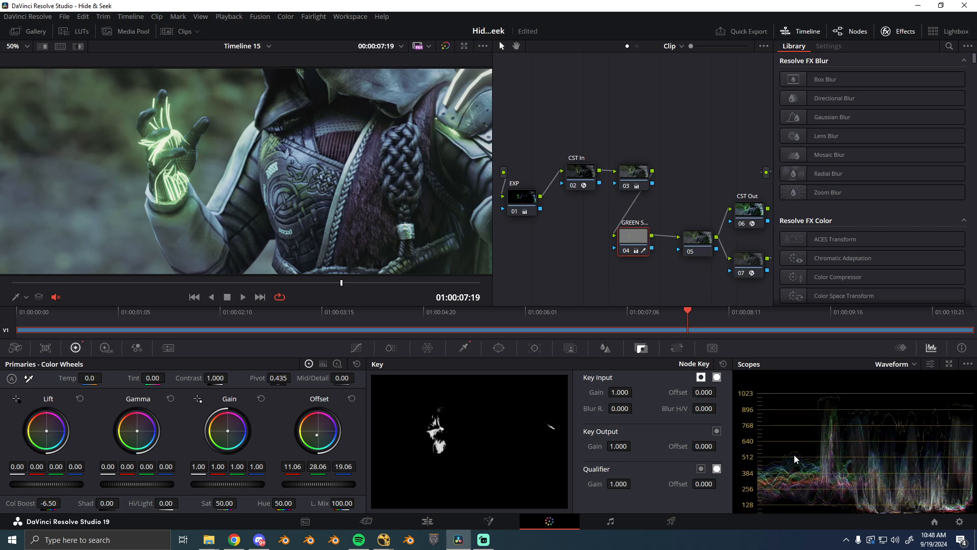
{"action": "scroll", "coordinate": [794, 454], "scroll_direction": "down", "scroll_amount": 2}
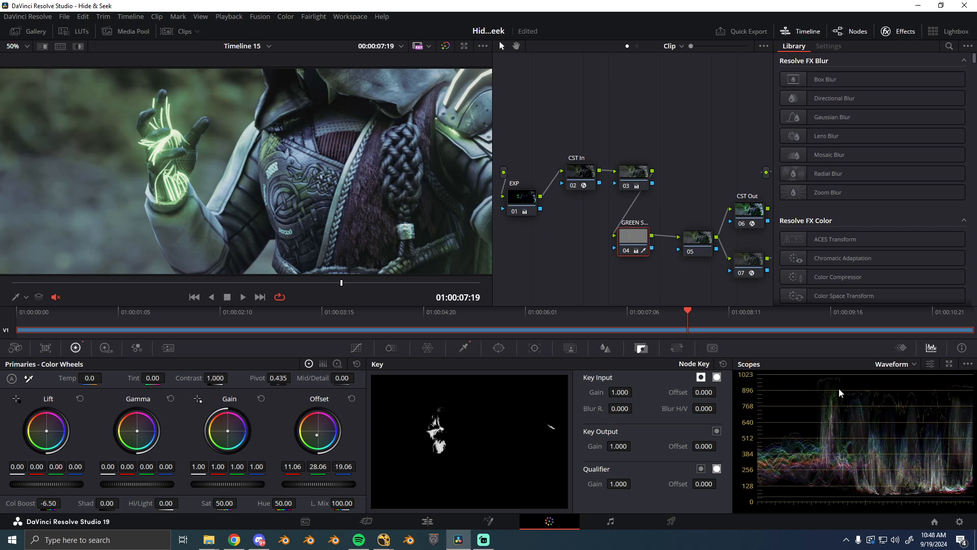
{"action": "left_click", "coordinate": [967, 364]}
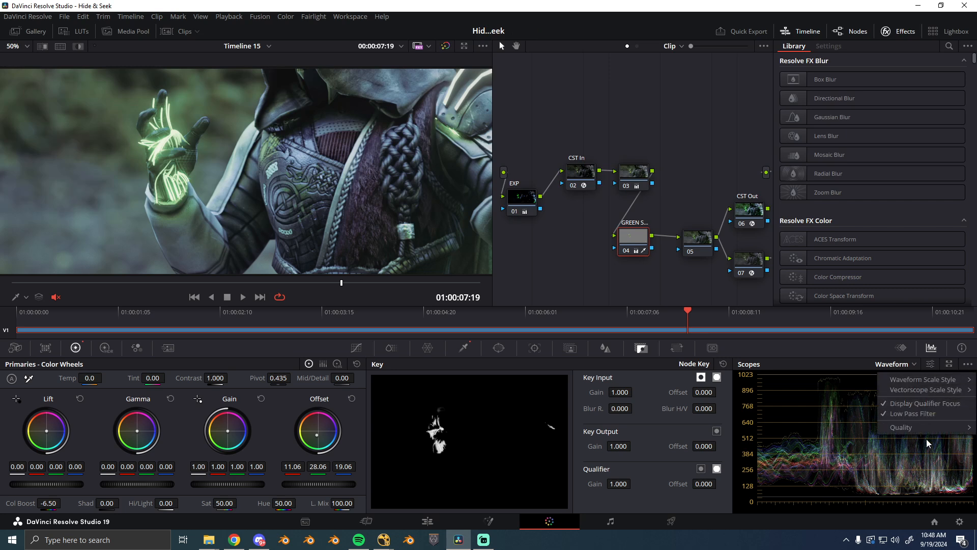
{"action": "mouse_move", "coordinate": [927, 430]}
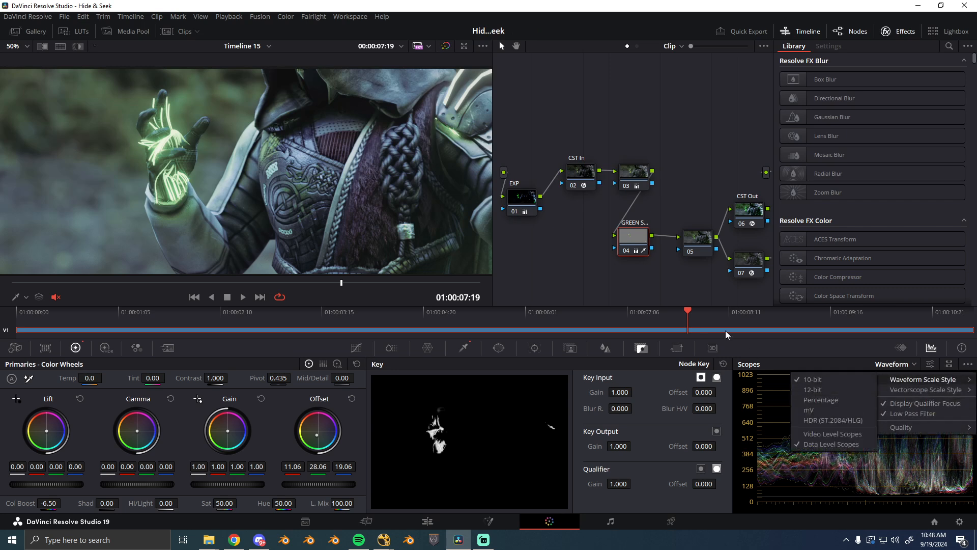
{"action": "left_click", "coordinate": [656, 275]}
{"action": "left_click_drag", "start_coordinate": [657, 275], "coordinate": [619, 266]}
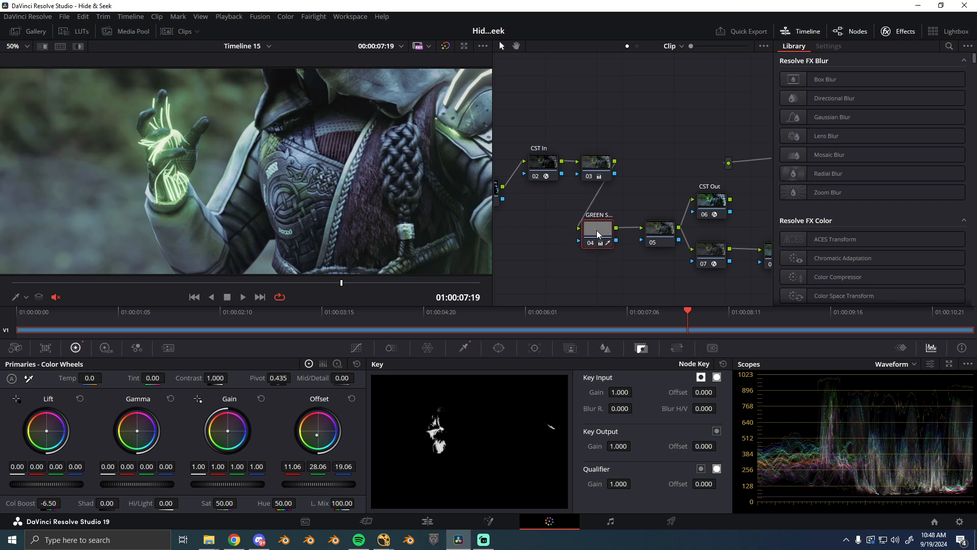
- Highlight node 04's keyed green strands, play in reverse to 01:00:06:05, and open the node's HSL qualifier settings
{"action": "key", "text": "shift+h"}
{"action": "key", "text": "j"}
{"action": "key", "text": "j"}
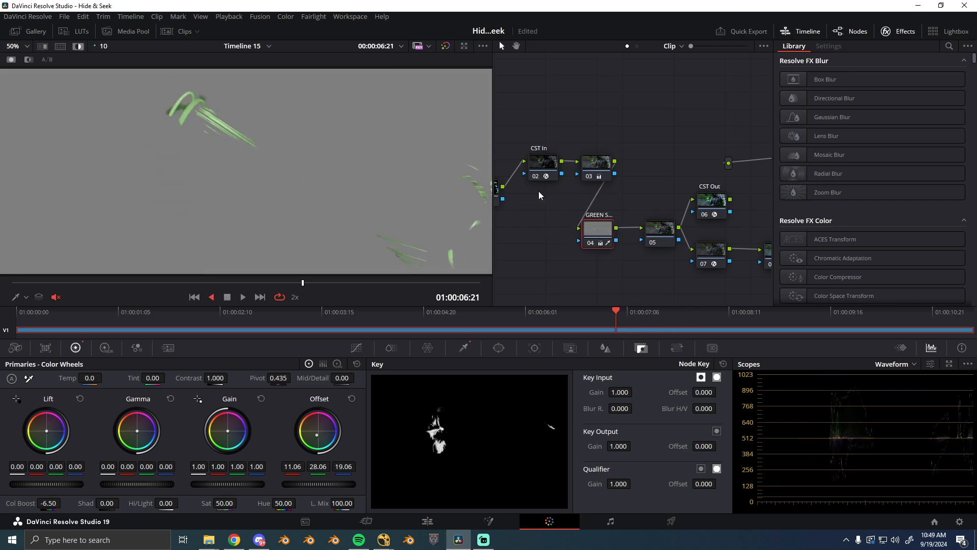
{"action": "key", "text": "k"}
{"action": "left_click_drag", "start_coordinate": [601, 230], "coordinate": [605, 232]}
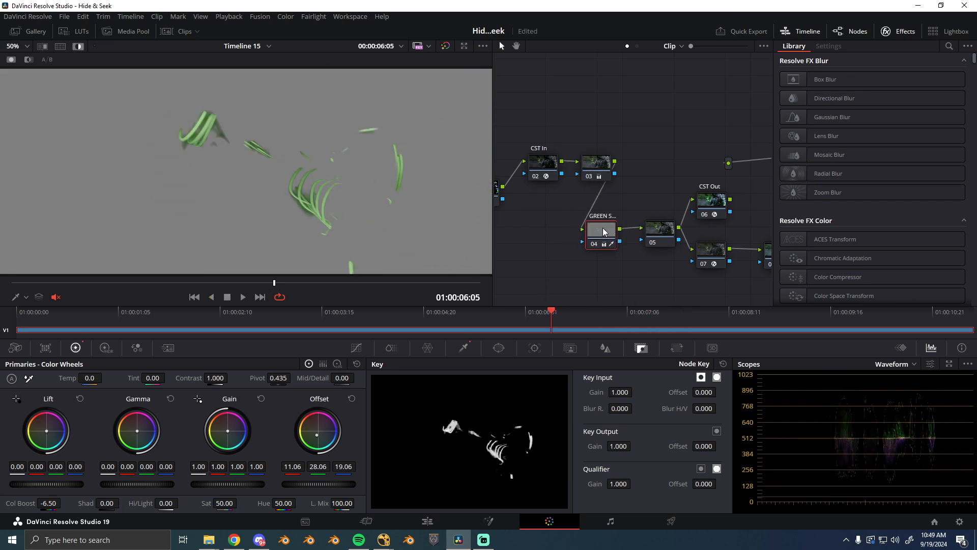
{"action": "left_click", "coordinate": [464, 347]}
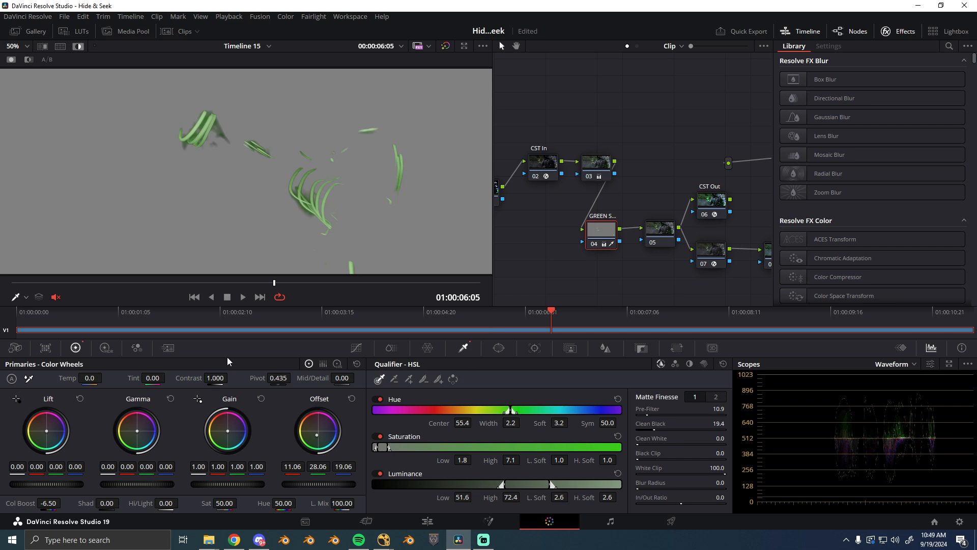
- Turn off the highlight and compare the green strands up close with node 04 disabled and enabled
{"action": "scroll", "coordinate": [244, 152], "scroll_direction": "up", "scroll_amount": 6}
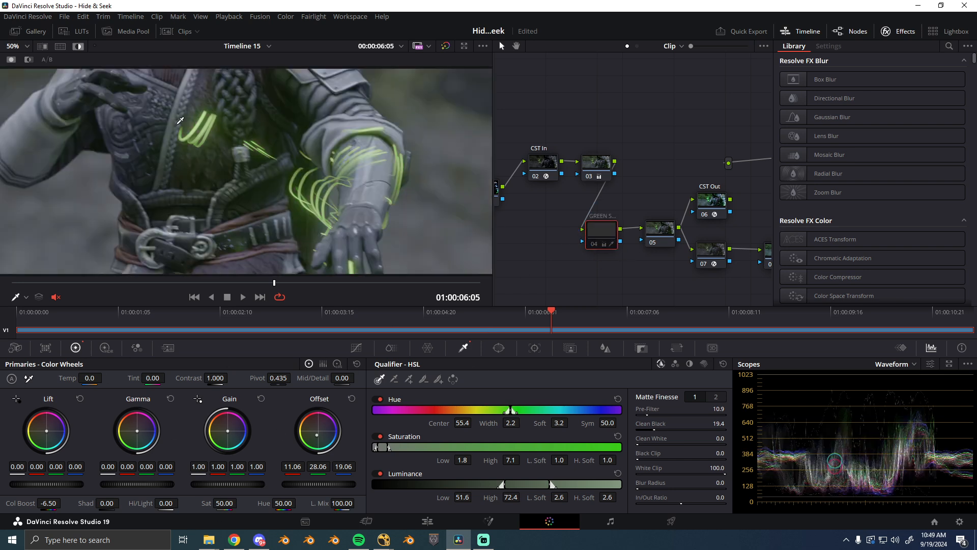
{"action": "scroll", "coordinate": [244, 151], "scroll_direction": "up", "scroll_amount": 4}
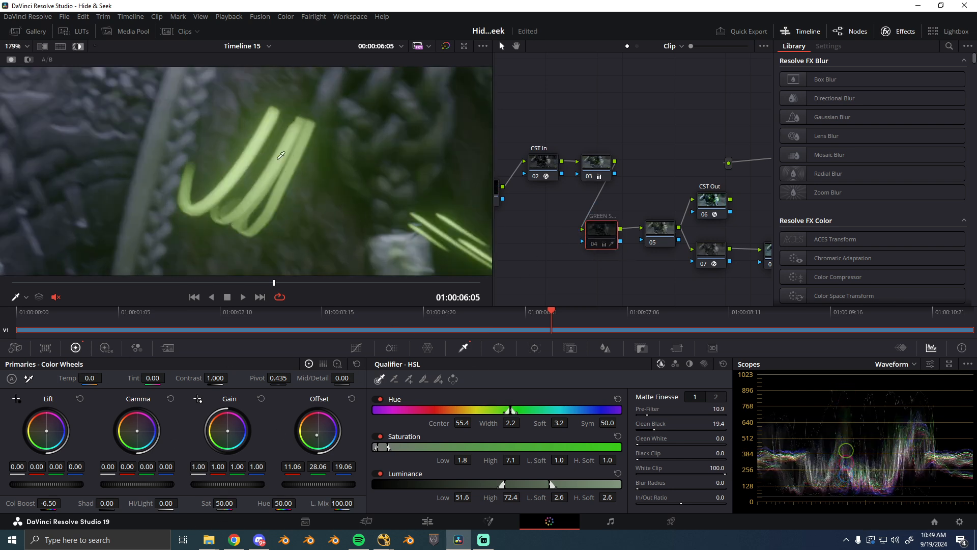
{"action": "left_click_drag", "start_coordinate": [600, 229], "coordinate": [603, 228]}
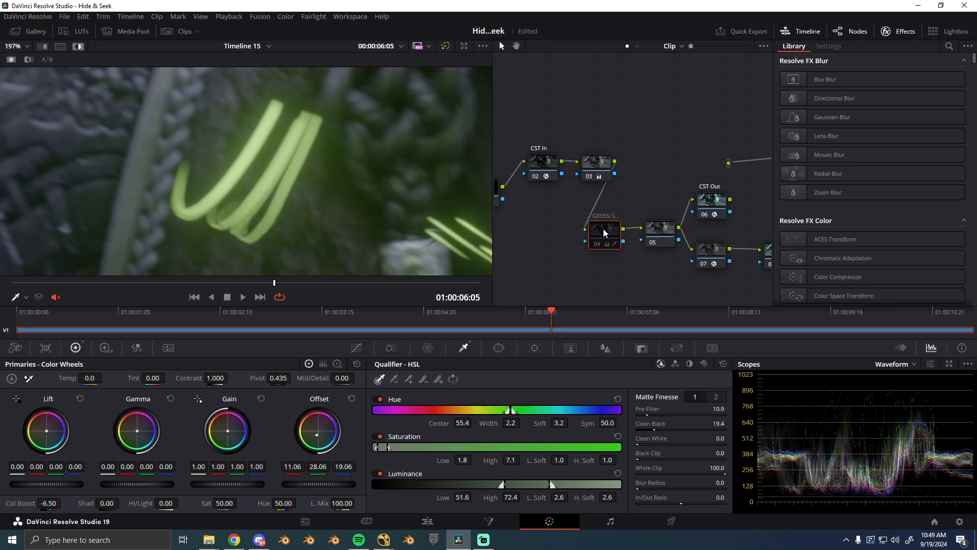
{"action": "key", "text": "shift+h"}
{"action": "key", "text": "ctrl+d"}
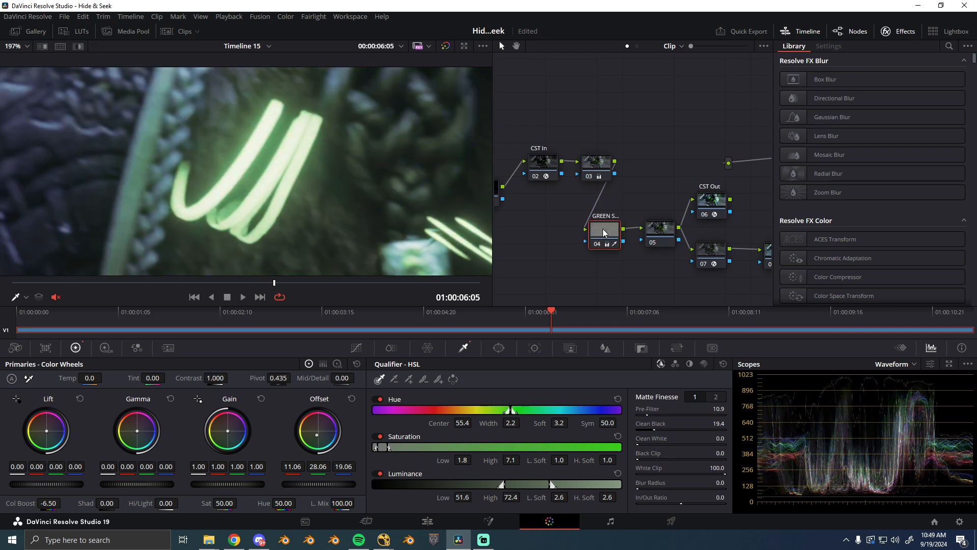
{"action": "key", "text": "ctrl+d"}
{"action": "key", "text": "ctrl+d"}
{"action": "key", "text": "ctrl+d"}
{"action": "key", "text": "ctrl+d"}
{"action": "key", "text": "ctrl+d"}
{"action": "scroll", "coordinate": [261, 136], "scroll_direction": "down", "scroll_amount": 3}
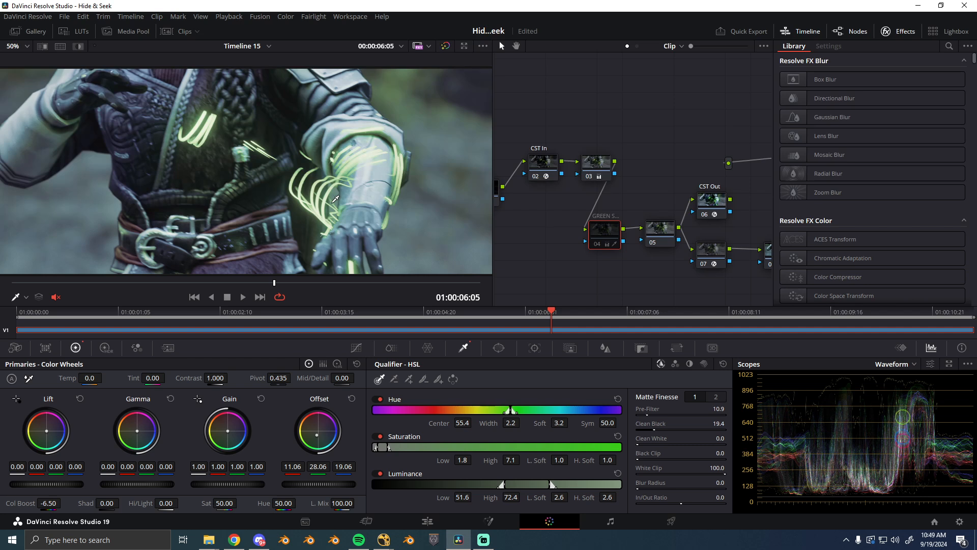
- Check node 05 and open node 07's Color Space Transform settings
{"action": "left_click", "coordinate": [656, 235]}
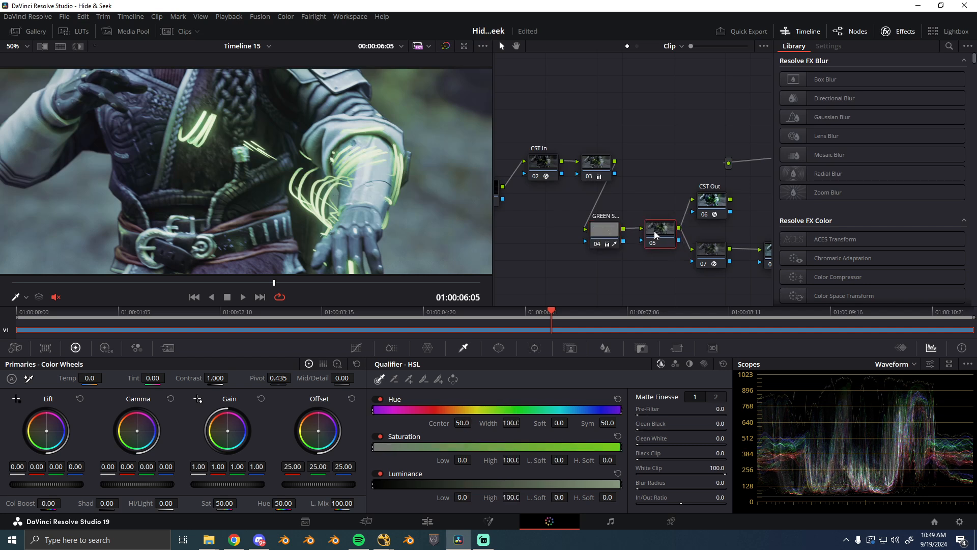
{"action": "left_click_drag", "start_coordinate": [655, 234], "coordinate": [652, 237]}
{"action": "left_click_drag", "start_coordinate": [648, 192], "coordinate": [587, 171]}
{"action": "left_click", "coordinate": [652, 232]}
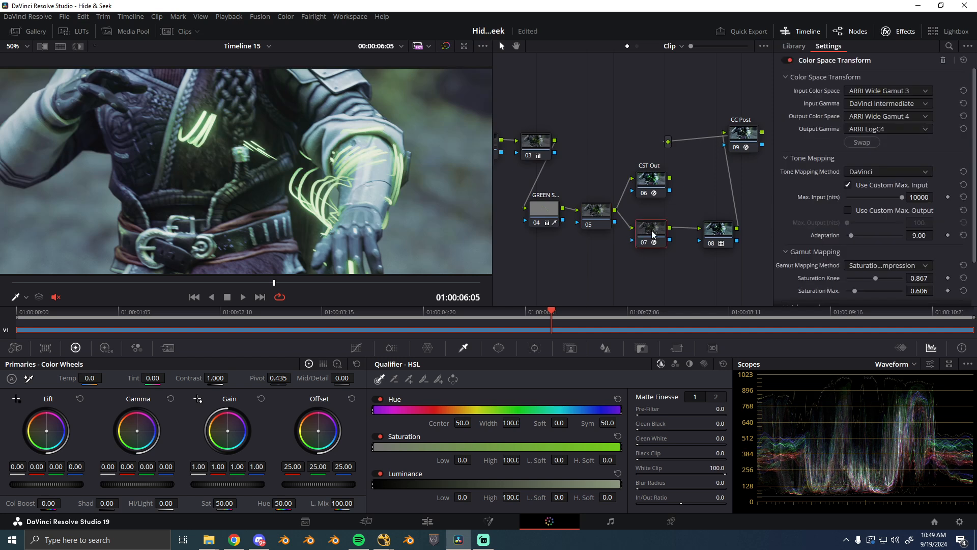
{"action": "left_click_drag", "start_coordinate": [653, 233], "coordinate": [651, 233]}
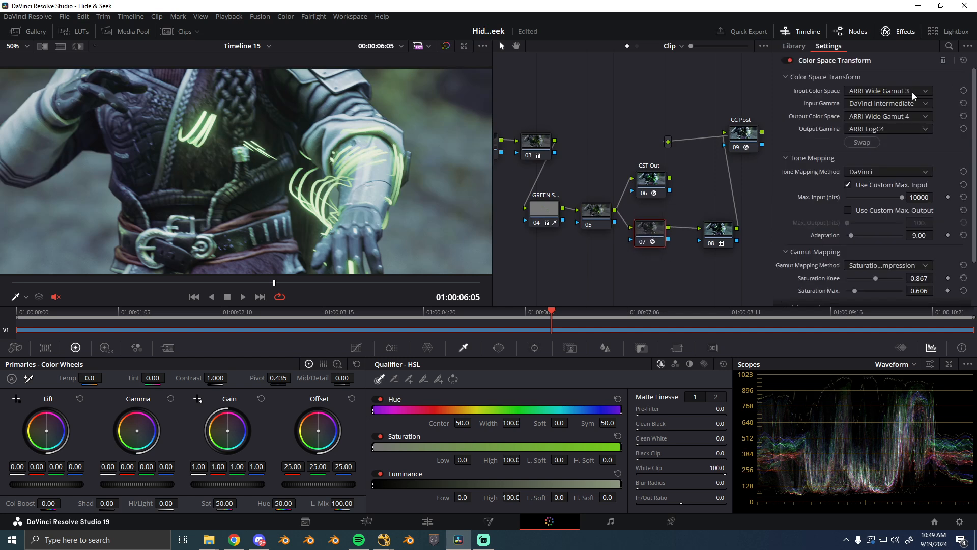
- Select node 08 and browse the CreativeShrimpSpectrum folder in the LUT browser
{"action": "left_click_drag", "start_coordinate": [719, 234], "coordinate": [716, 233]}
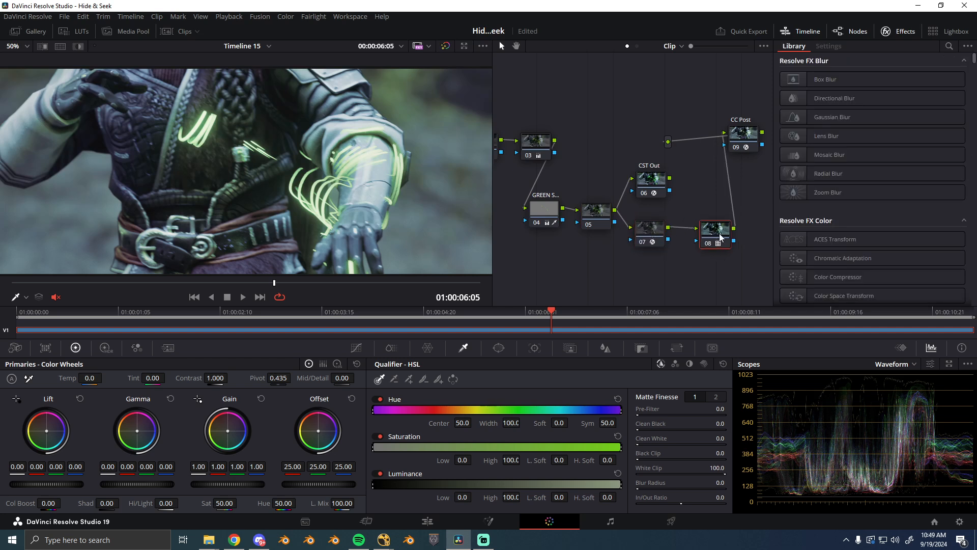
{"action": "left_click", "coordinate": [72, 31]}
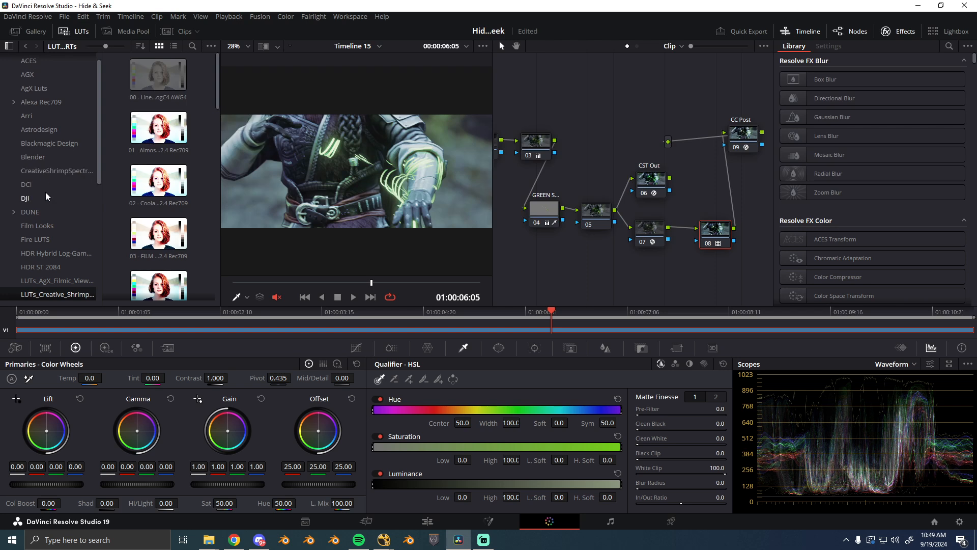
{"action": "left_click", "coordinate": [69, 172]}
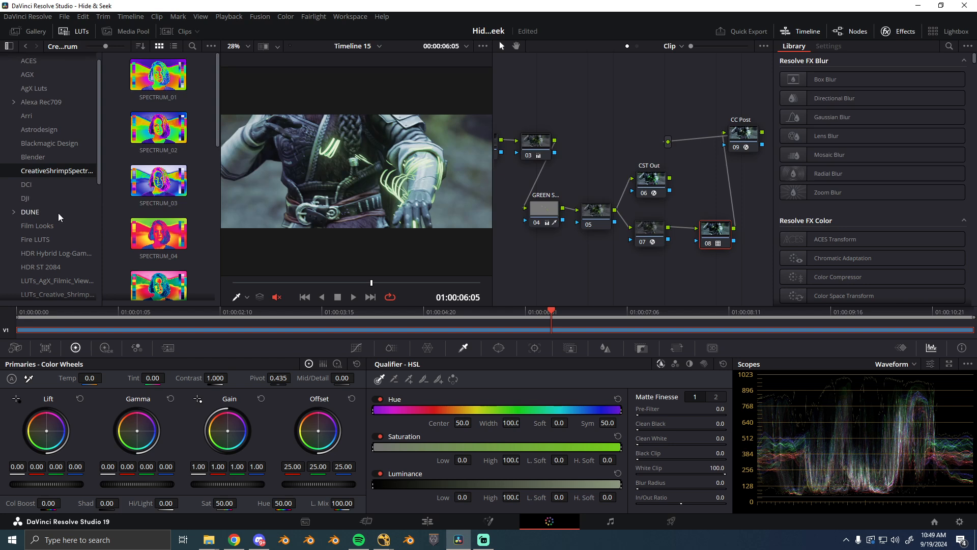
- Try the 18 - AgX LUT (Arri LogC4 AWG4 to Gamma 2.4 Rec709) from LUTs_Creative_Shrimp_DRTs on node 08
{"action": "right_click", "coordinate": [715, 229]}
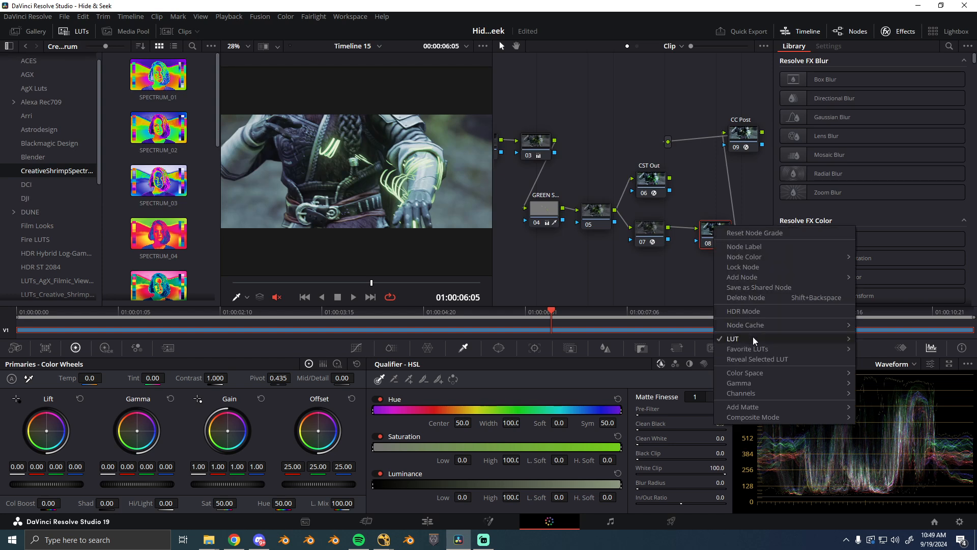
{"action": "mouse_move", "coordinate": [753, 338]}
{"action": "mouse_move", "coordinate": [649, 372]}
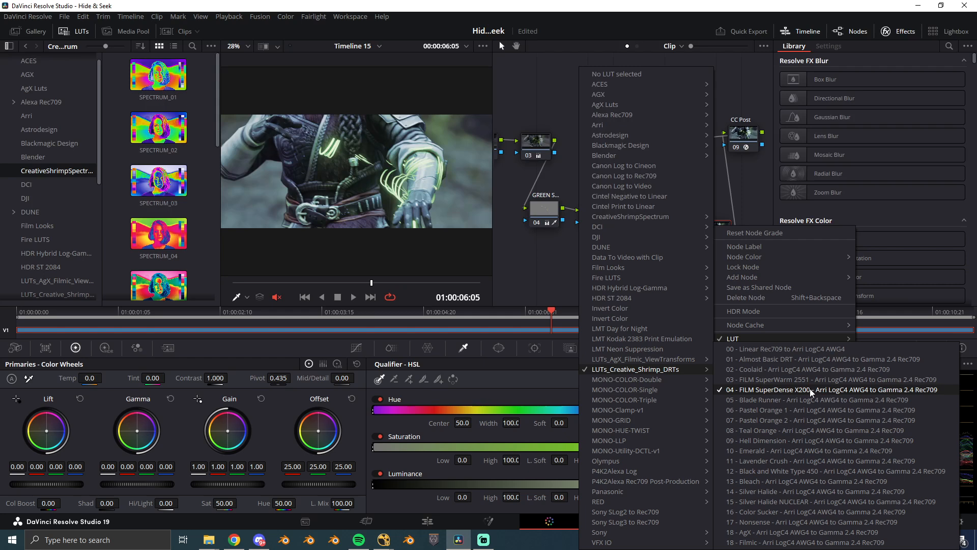
{"action": "left_click", "coordinate": [797, 533]}
{"action": "scroll", "coordinate": [275, 170], "scroll_direction": "up", "scroll_amount": 5}
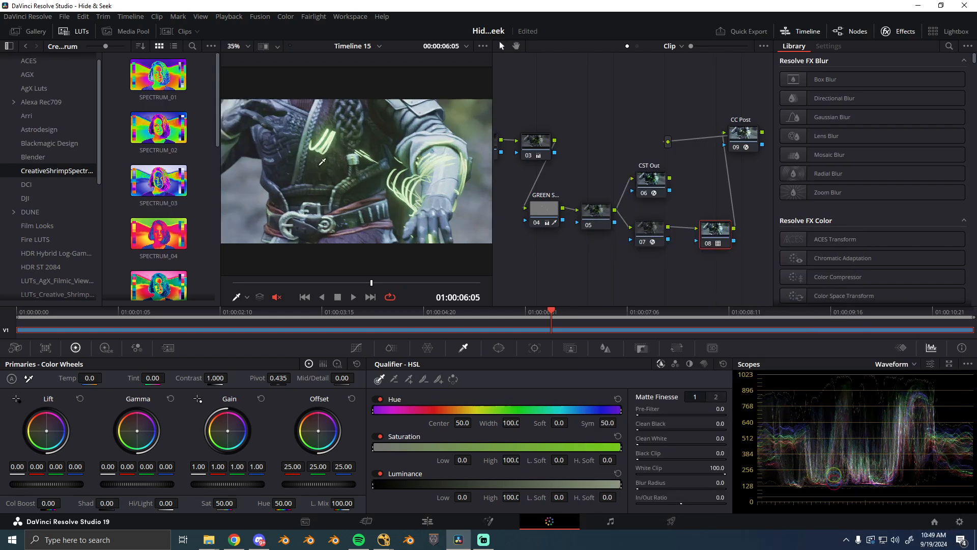
{"action": "scroll", "coordinate": [275, 170], "scroll_direction": "down", "scroll_amount": 4}
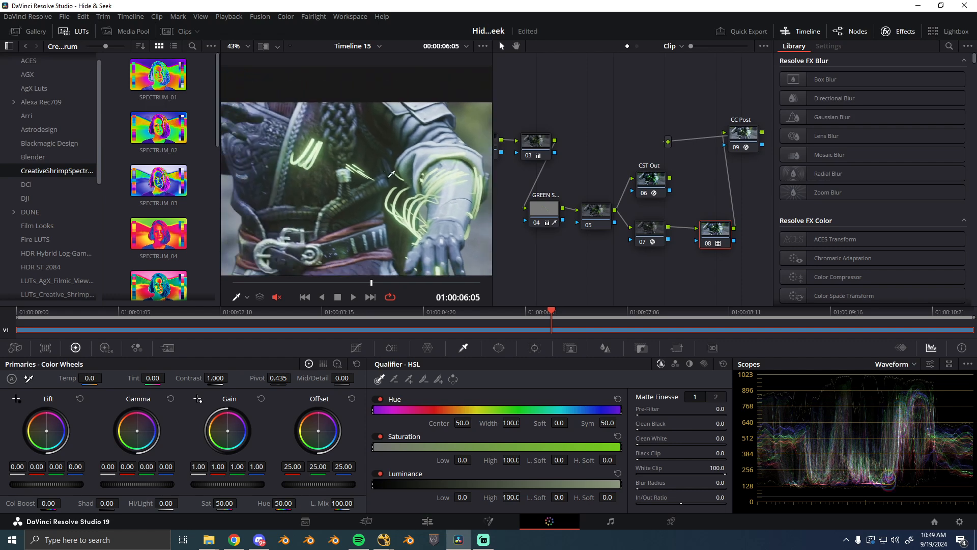
{"action": "mouse_move", "coordinate": [709, 231]}
{"action": "left_mouse_down"}
{"action": "mouse_move", "coordinate": [718, 238]}
{"action": "mouse_move", "coordinate": [715, 227]}
{"action": "left_mouse_up"}
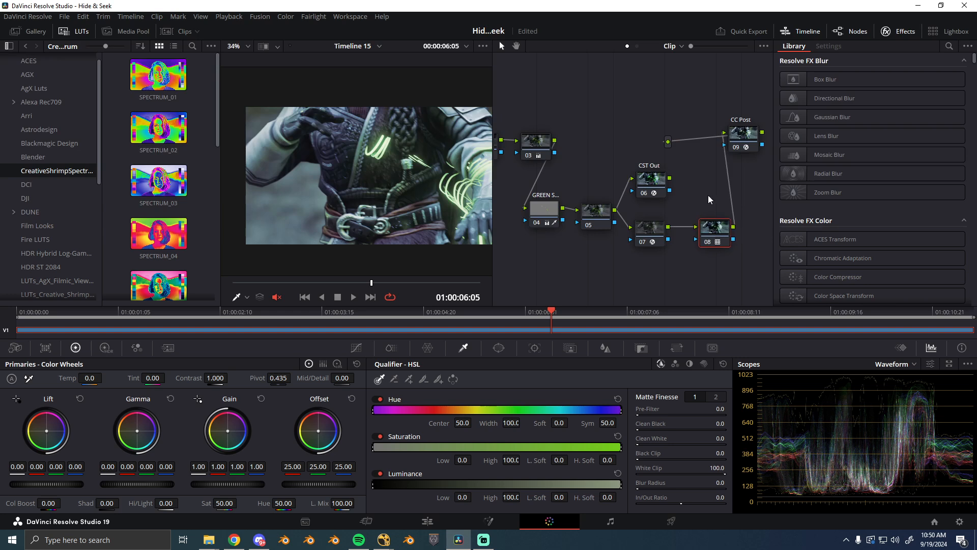
- Open the CC Post node's Dehancer Pro settings and hide the LUT browser
{"action": "left_click_drag", "start_coordinate": [741, 144], "coordinate": [708, 161]}
{"action": "scroll", "coordinate": [431, 163], "scroll_direction": "up", "scroll_amount": 4}
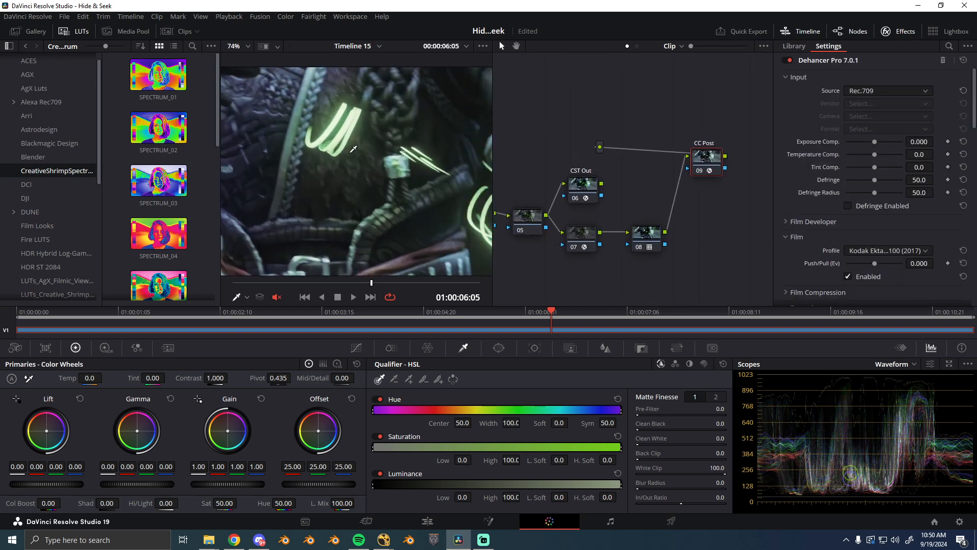
{"action": "left_click", "coordinate": [74, 32]}
- Compare the glowing strands on the arm with the CC Post node's Dehancer effect on and off
{"action": "scroll", "coordinate": [387, 171], "scroll_direction": "up", "scroll_amount": 4}
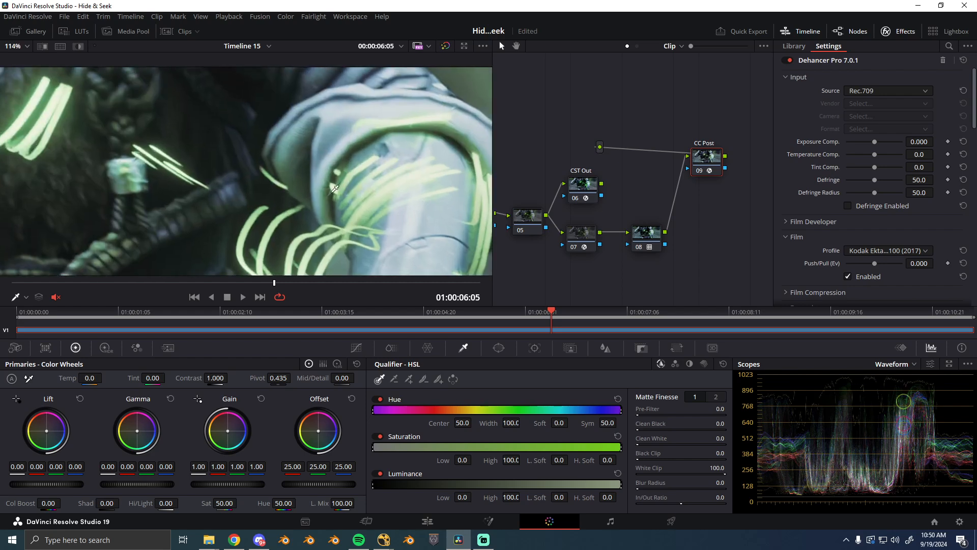
{"action": "scroll", "coordinate": [387, 172], "scroll_direction": "down", "scroll_amount": 5}
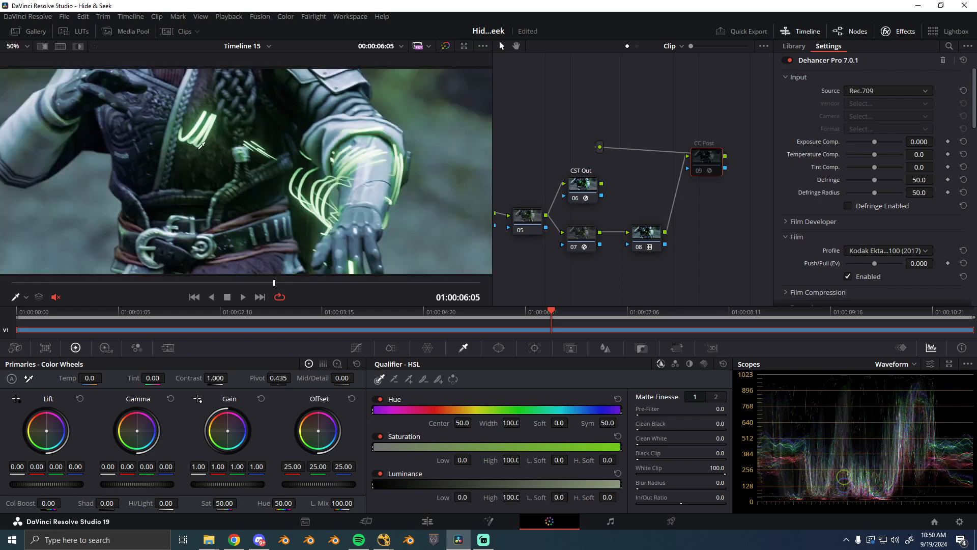
{"action": "key", "text": "ctrl+d"}
{"action": "scroll", "coordinate": [239, 137], "scroll_direction": "down", "scroll_amount": 2}
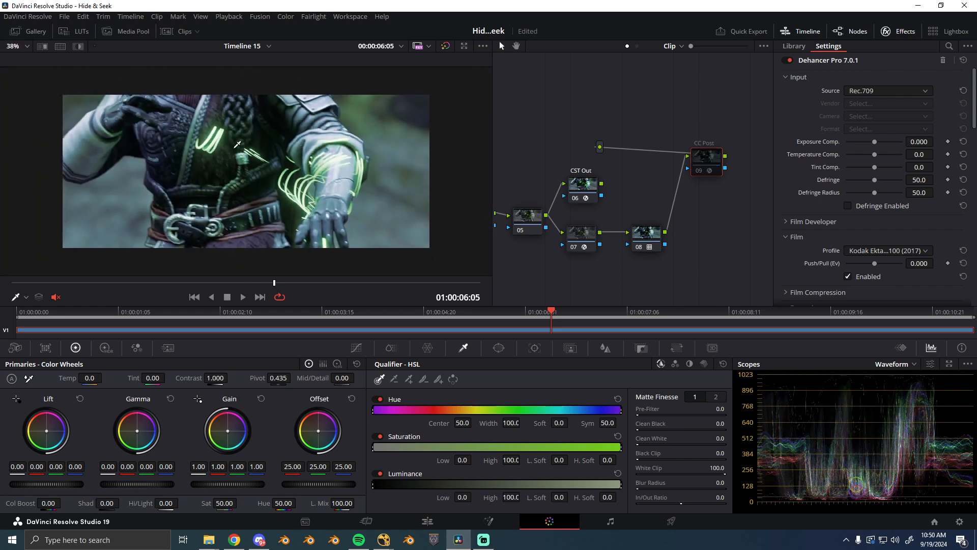
{"action": "scroll", "coordinate": [239, 138], "scroll_direction": "up", "scroll_amount": 2}
{"action": "key", "text": "shift+z"}
- Play the clip from near its beginning and stop at 01:00:07:14
{"action": "left_click", "coordinate": [641, 312]}
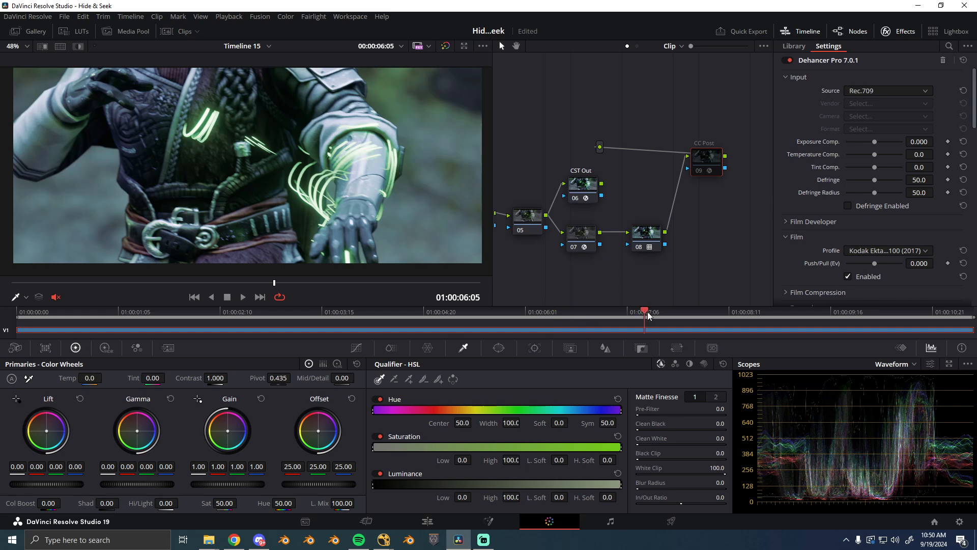
{"action": "left_click", "coordinate": [112, 313]}
{"action": "key", "text": "space"}
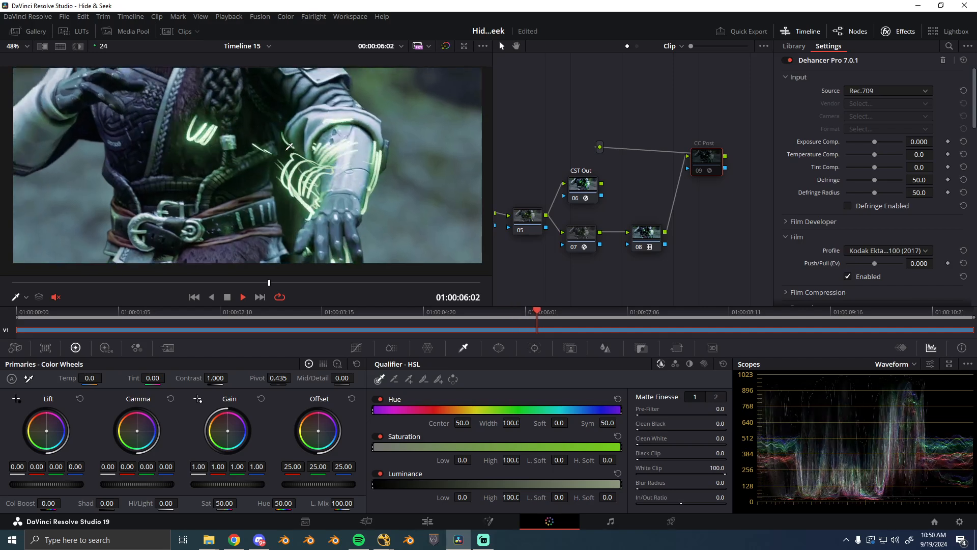
{"action": "key", "text": "space"}
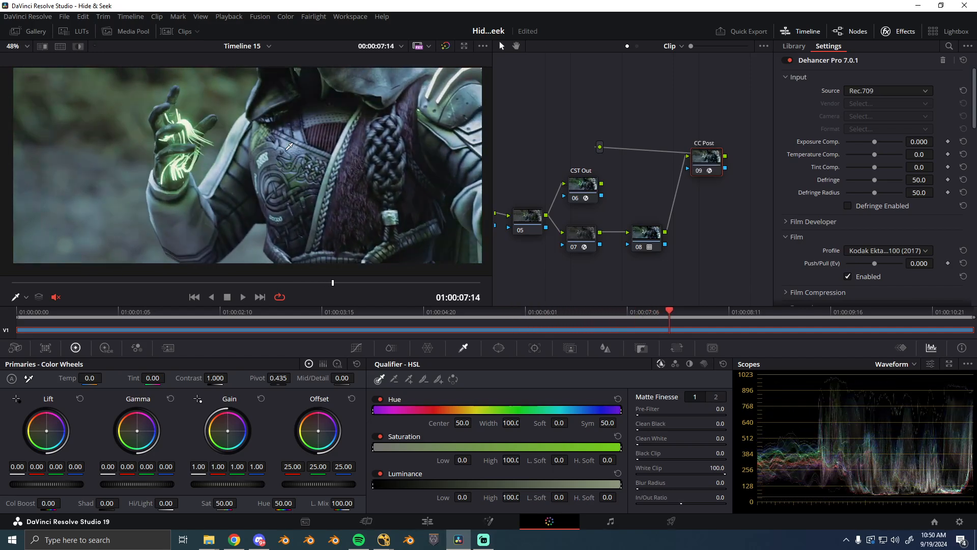
- Disable the CC Post node and move it slightly lower in the node graph
{"action": "key", "text": "ctrl+d"}
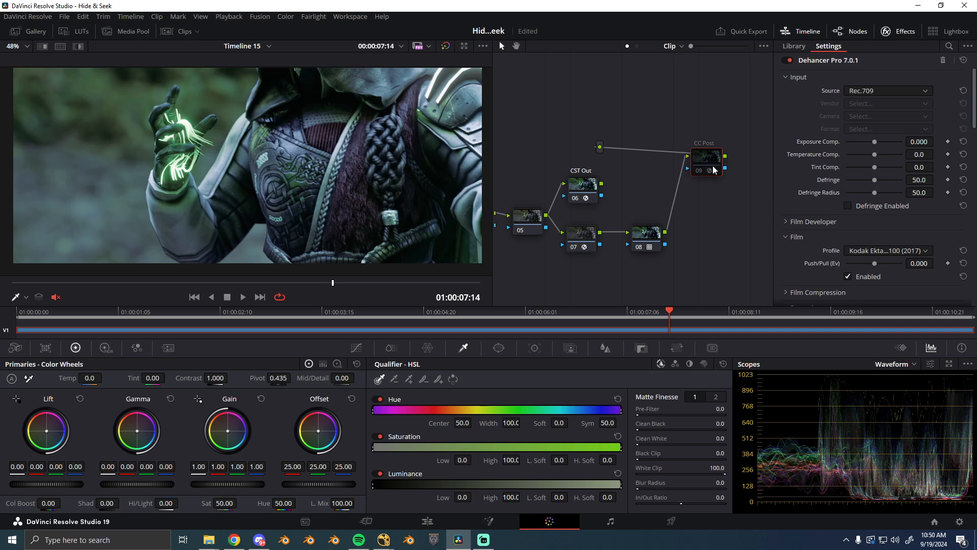
{"action": "left_click_drag", "start_coordinate": [714, 168], "coordinate": [713, 192]}
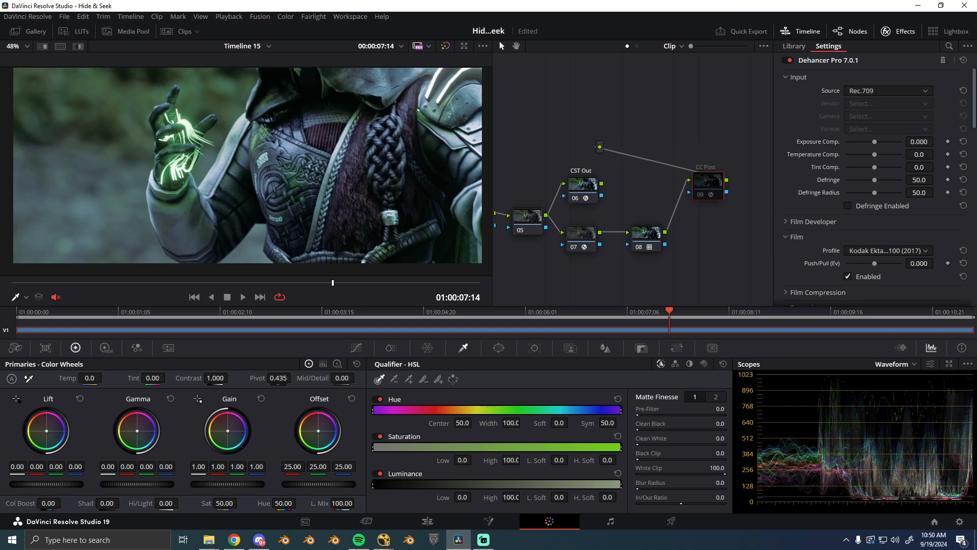